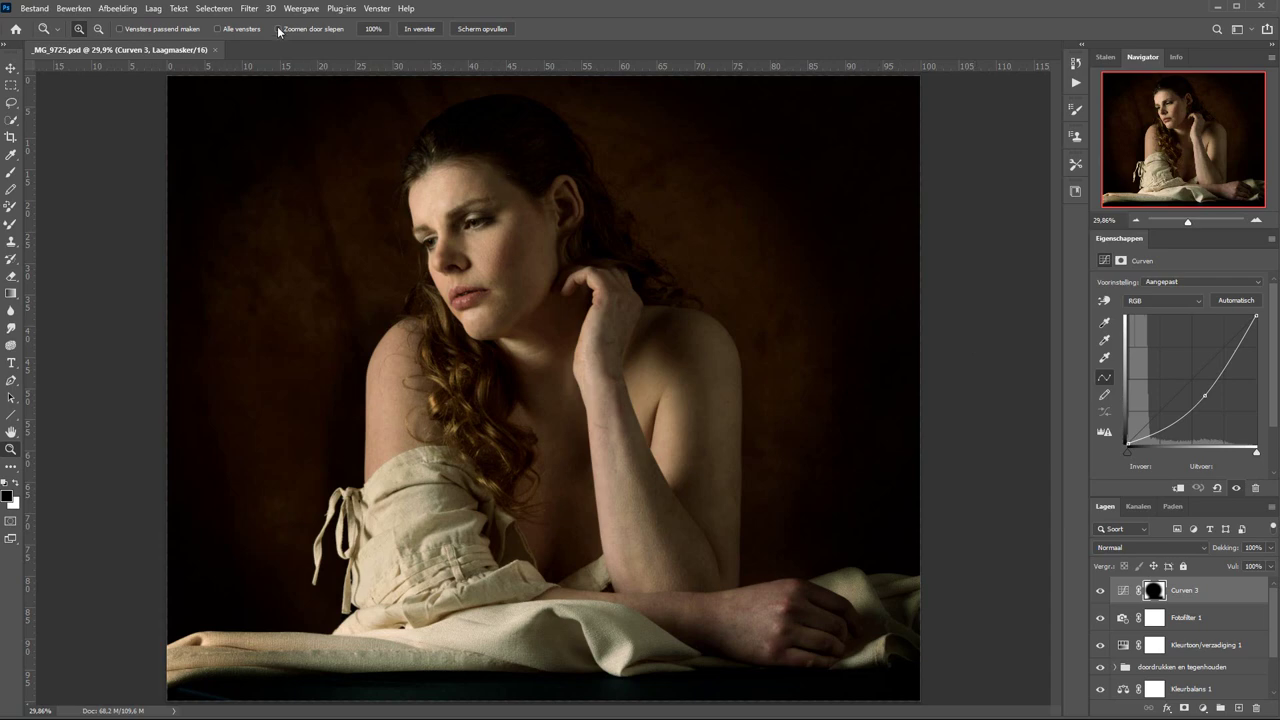
# - Create a new 1000 × 1000 px, 300 ppi document with a pure white background
pyautogui.click(250, 9)
pyautogui.press('m')
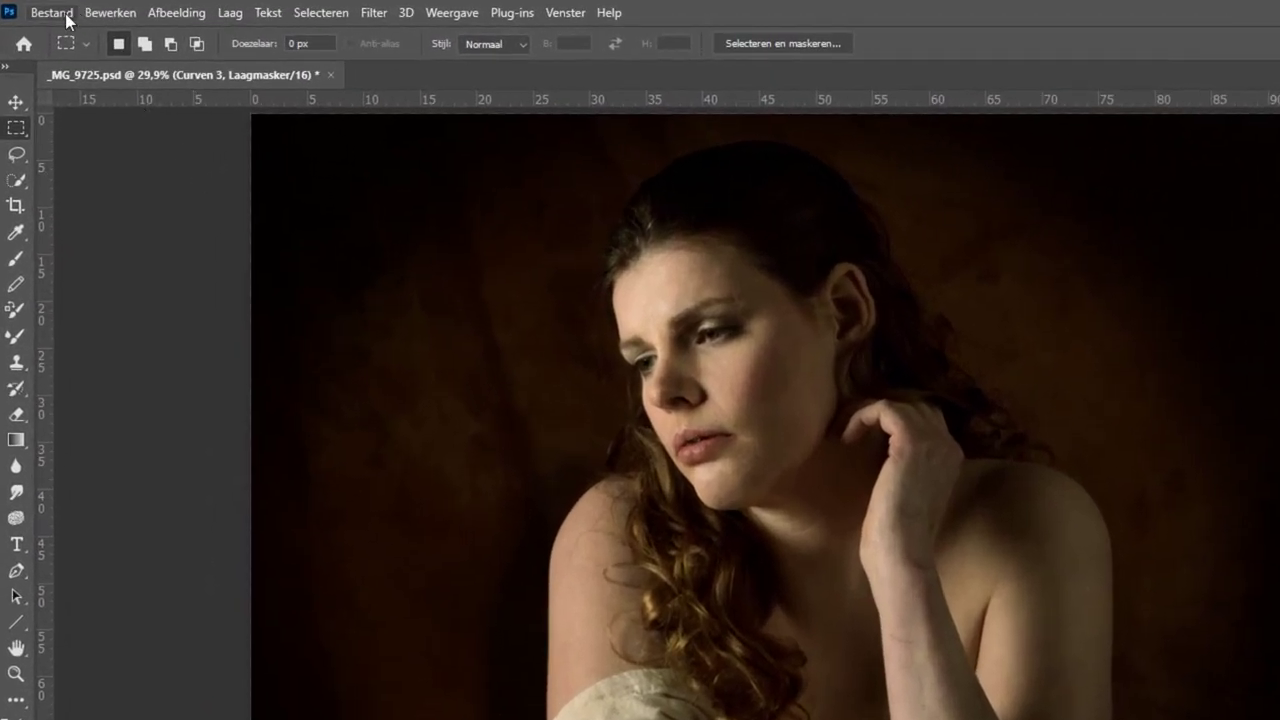
pyautogui.click(70, 13)
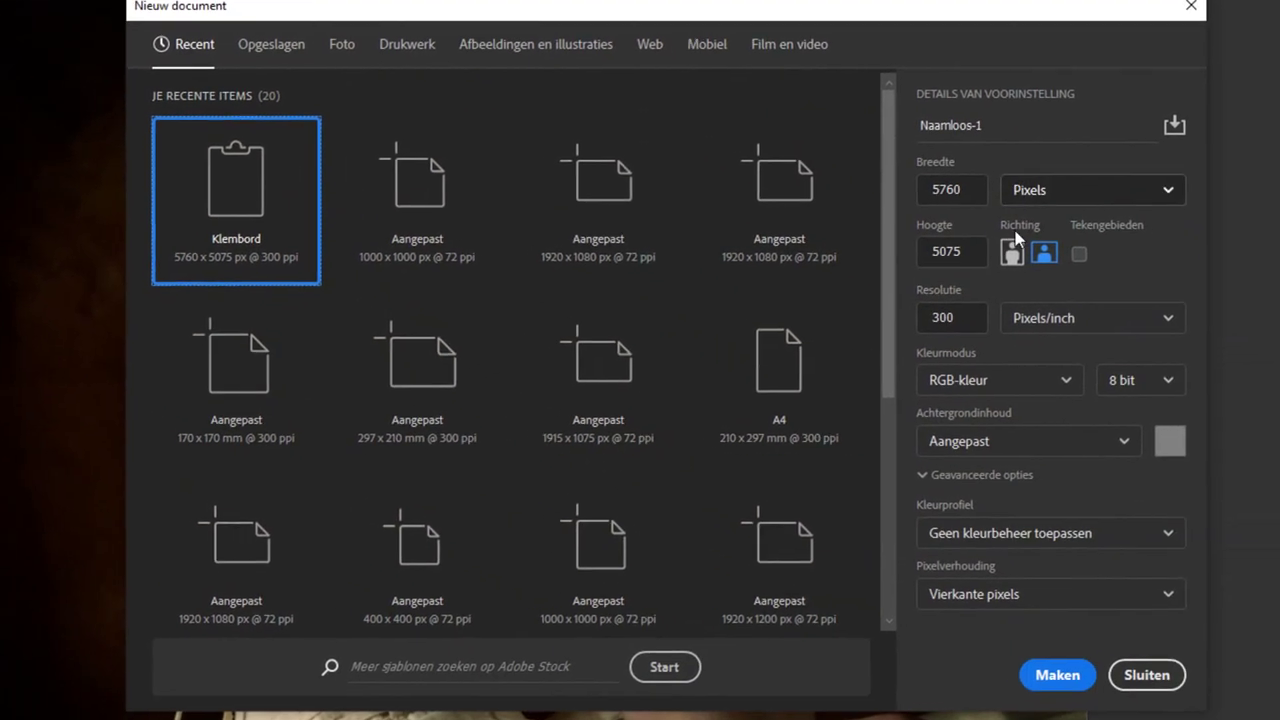
pyautogui.click(890, 186)
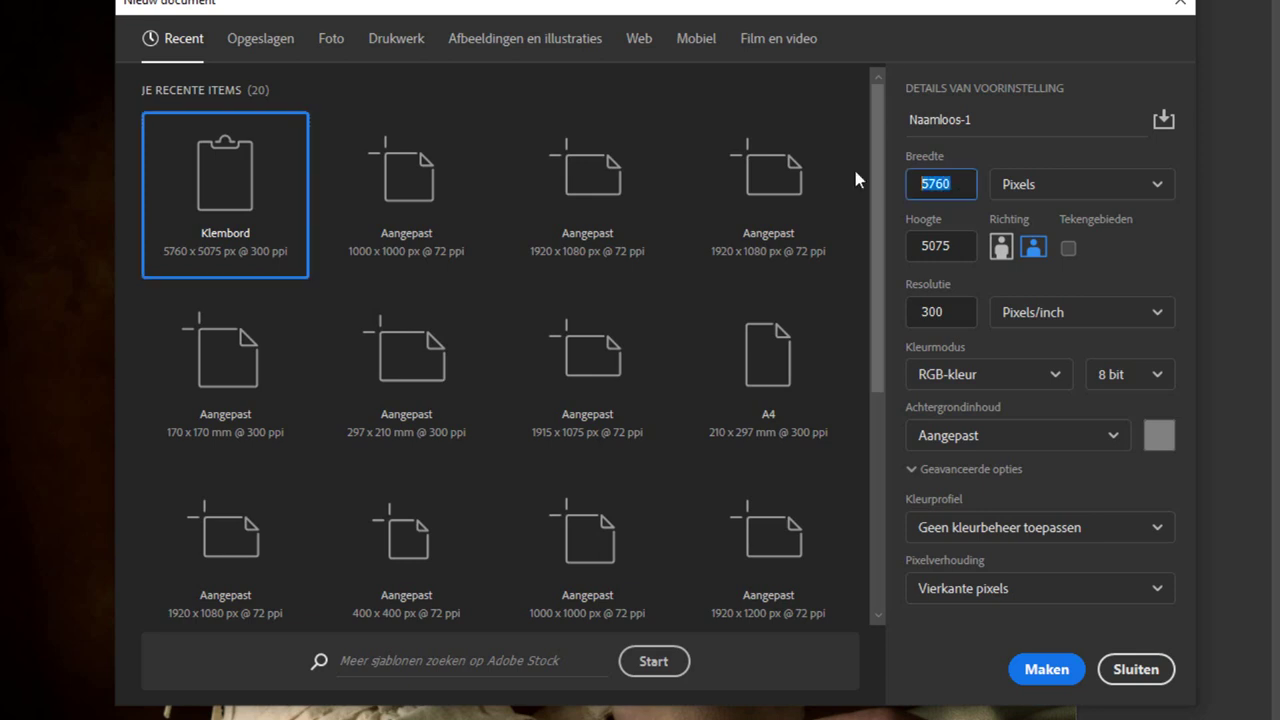
pyautogui.write('1000')
pyautogui.press('Tab')
pyautogui.press('Tab')
pyautogui.write('1000')
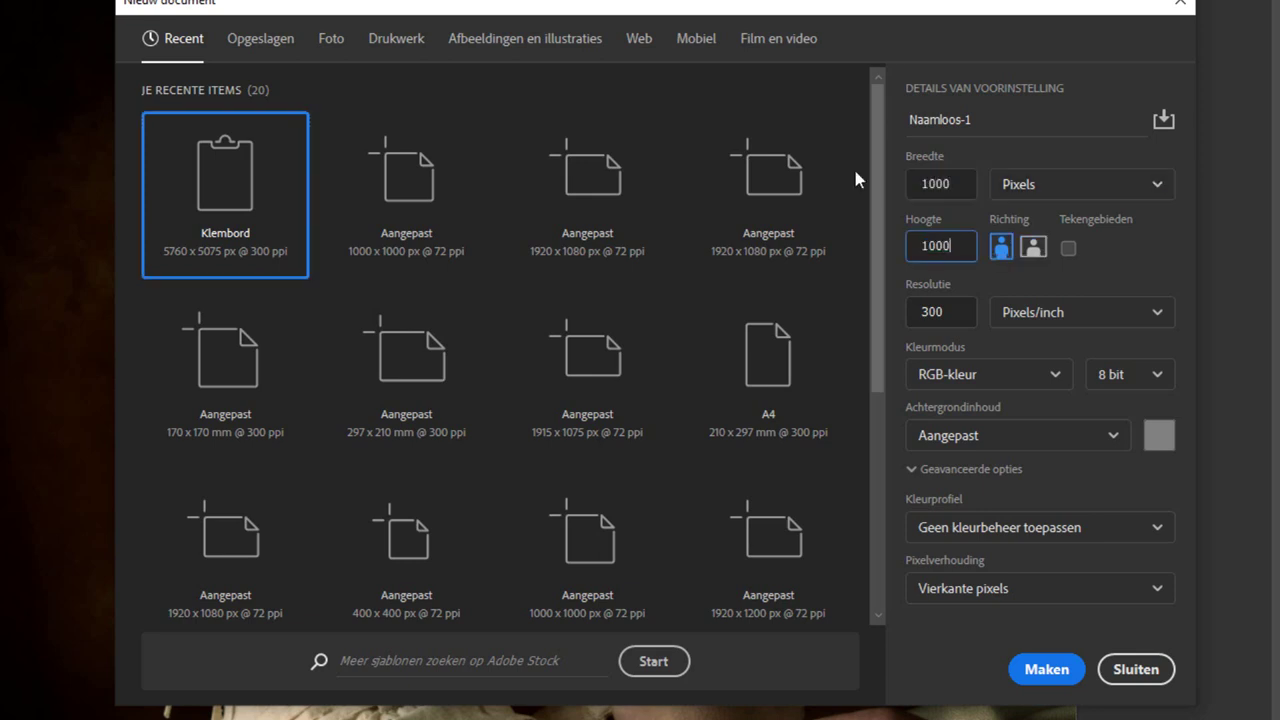
pyautogui.click(1159, 435)
pyautogui.moveTo(660, 229); pyautogui.dragTo(629, 204)
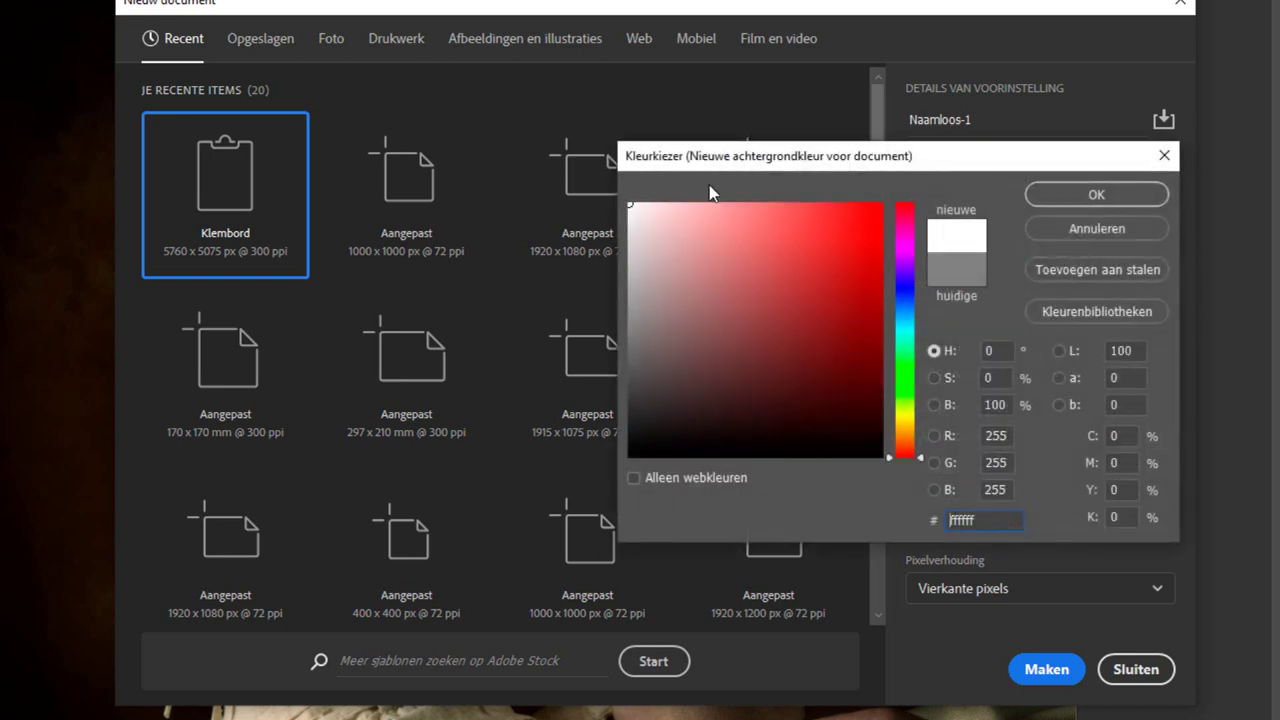
pyautogui.click(1039, 198)
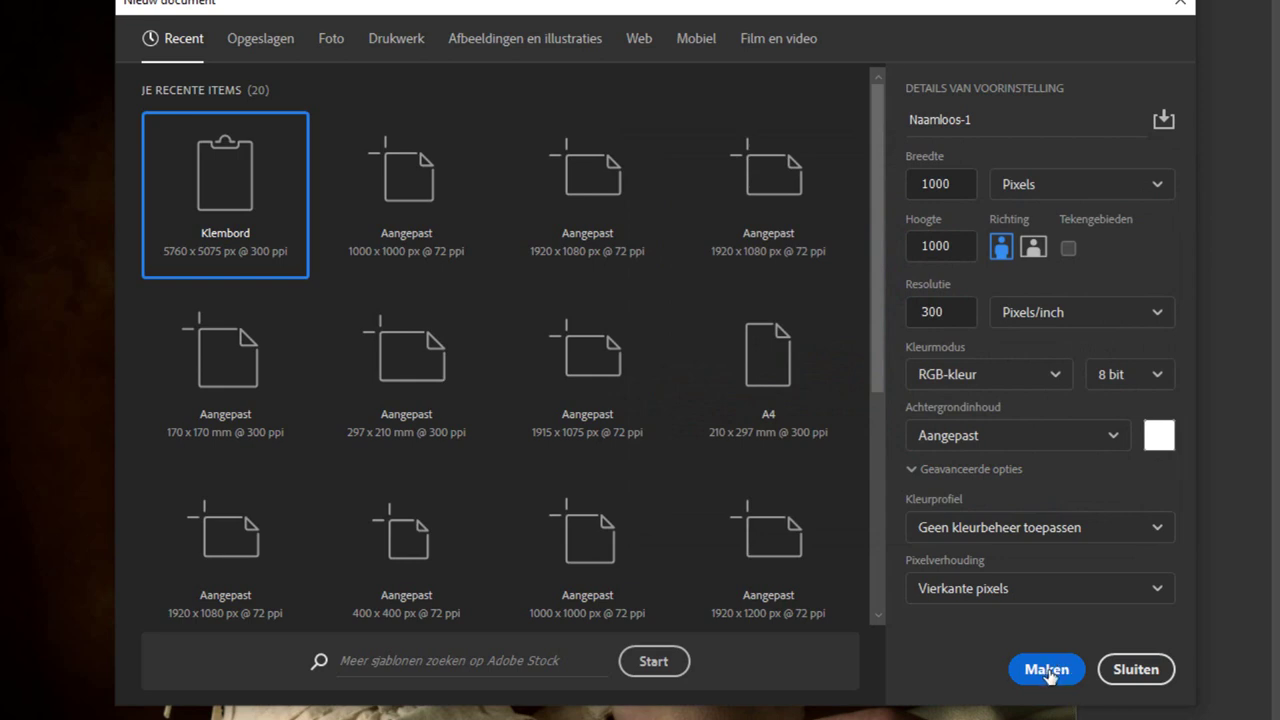
pyautogui.click(1047, 670)
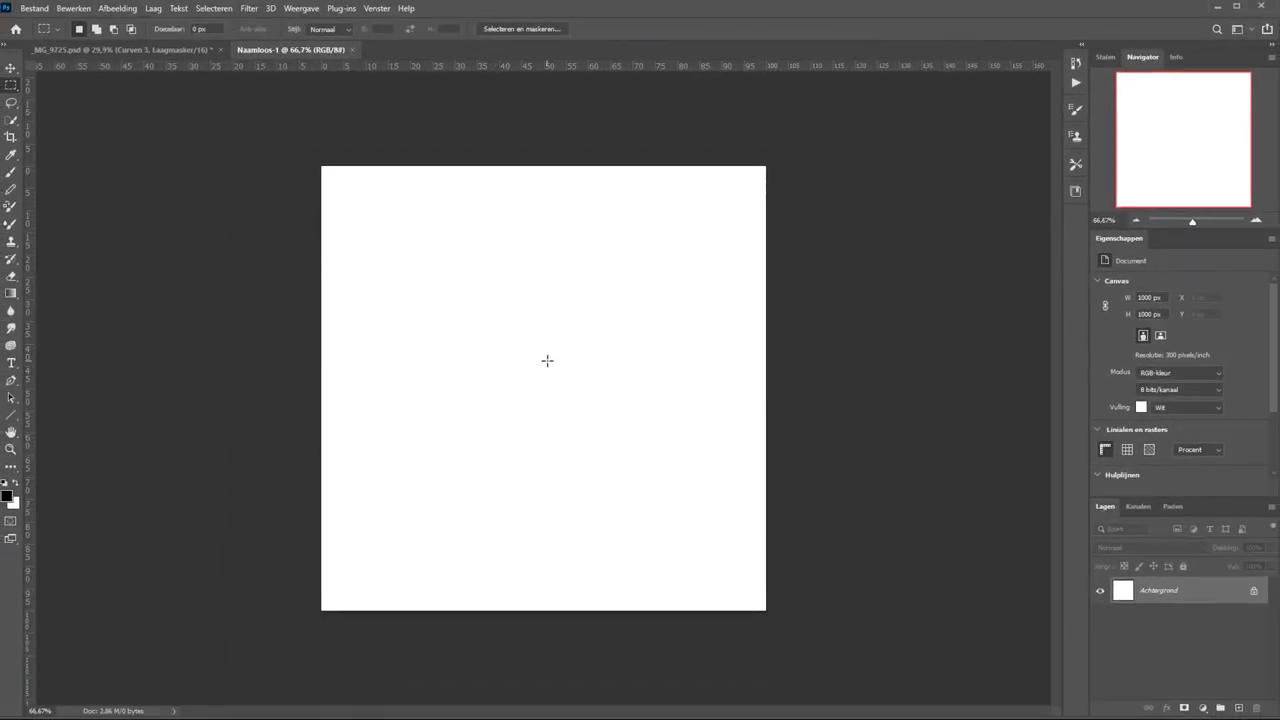
# - Select the Brush tool with a hard round tip at 50 px, then enlarge it to about 150 px
pyautogui.click(10, 177)
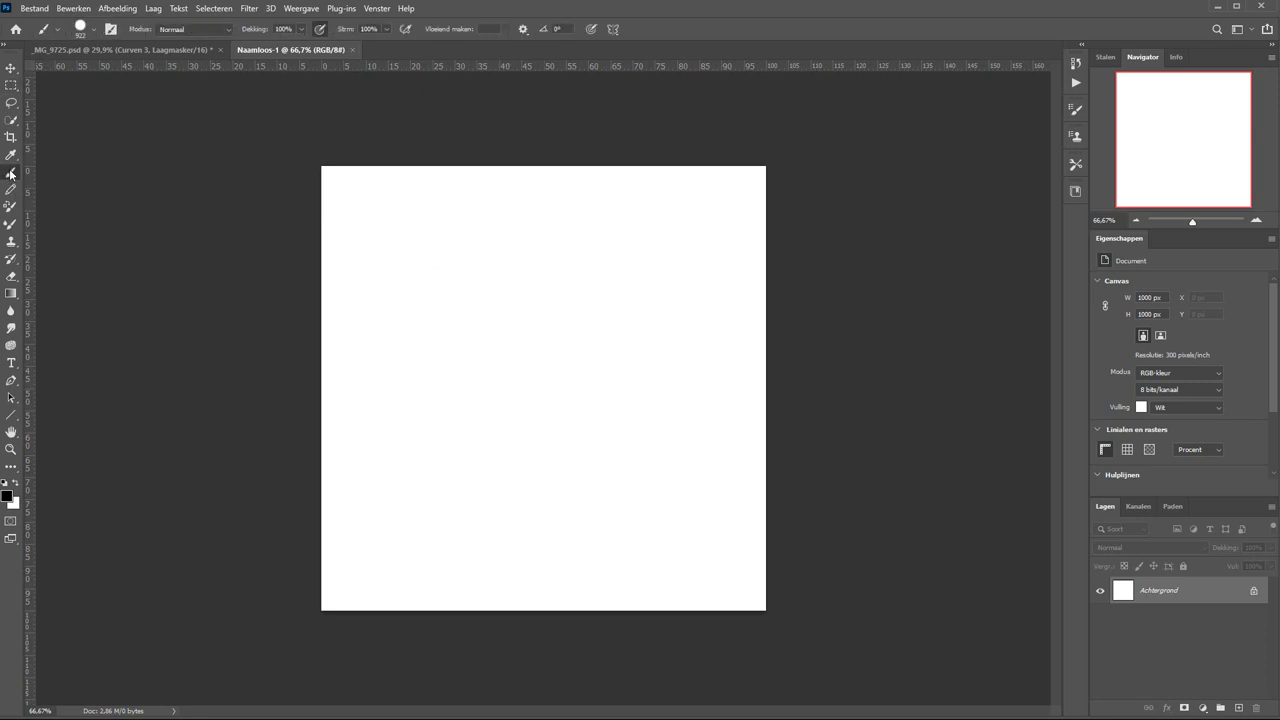
pyautogui.rightClick(536, 332)
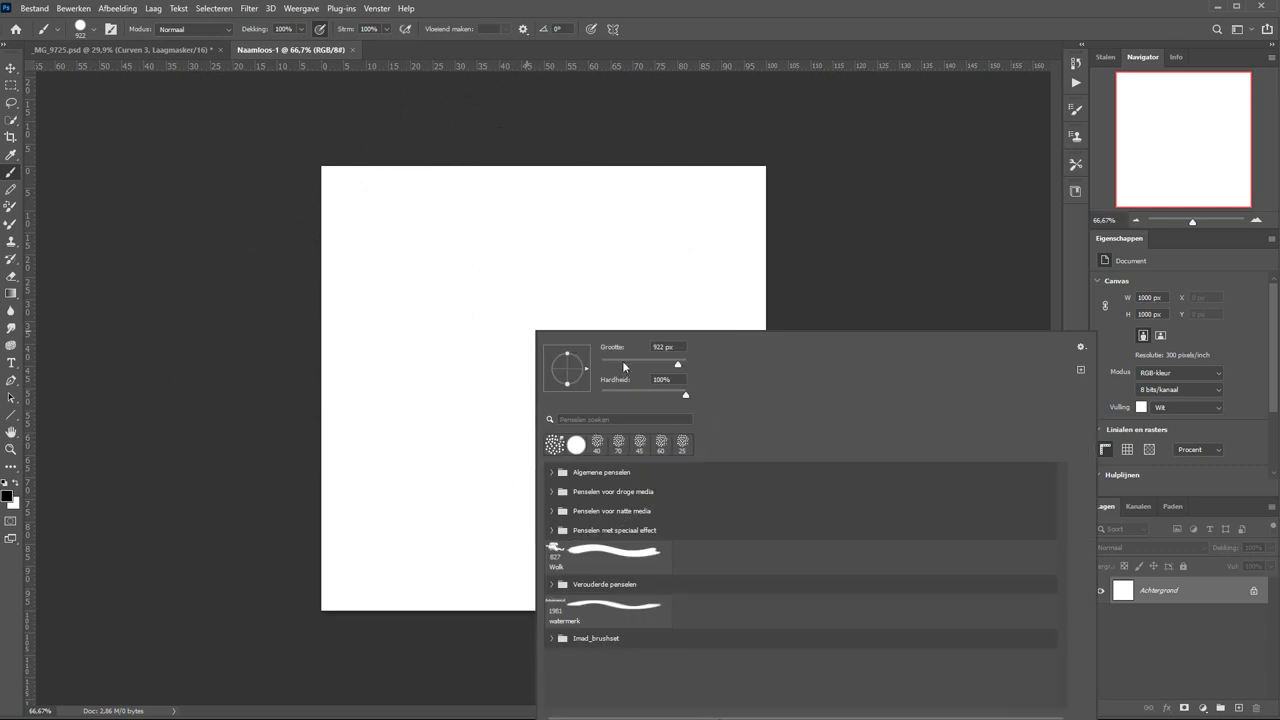
pyautogui.click(616, 363)
pyautogui.press('Return')
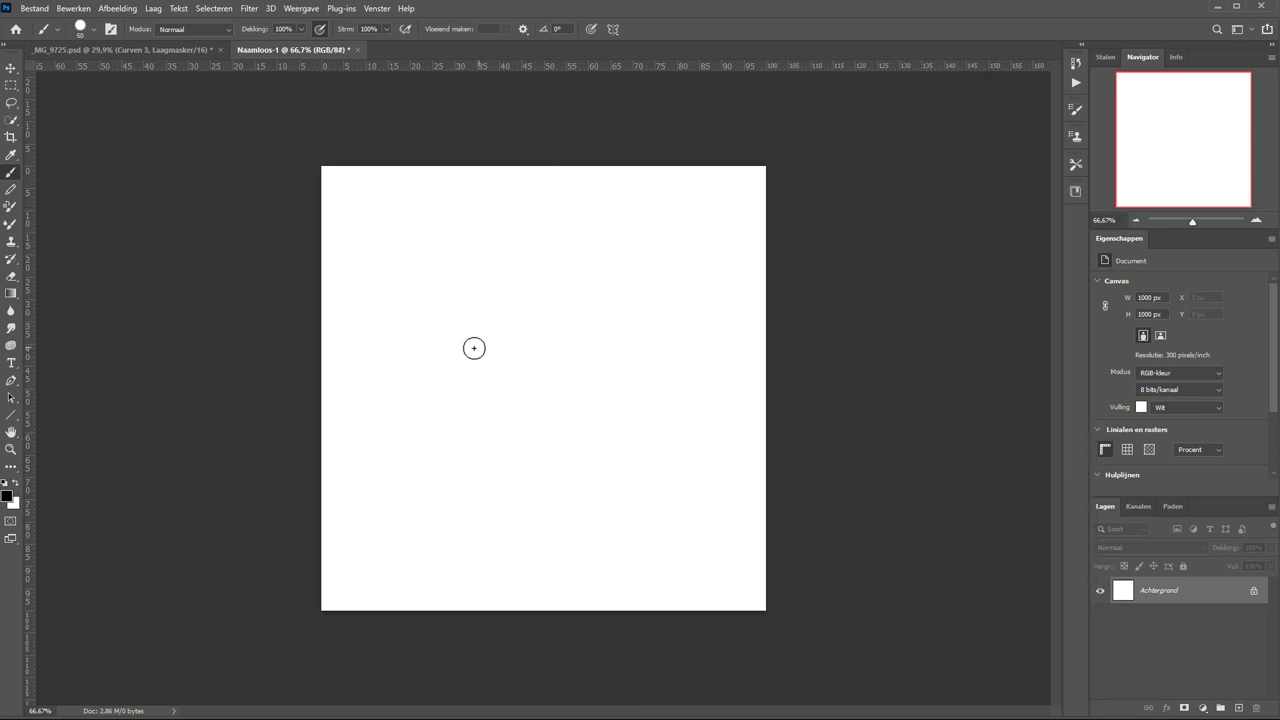
pyautogui.press(']')
pyautogui.press(']')
pyautogui.press(']')
pyautogui.press(']')
pyautogui.press(']')
pyautogui.press(']')
pyautogui.press(']')
# - Paint scattered solid black dots of varying sizes across the canvas, resizing the brush between dots
pyautogui.click(418, 268)
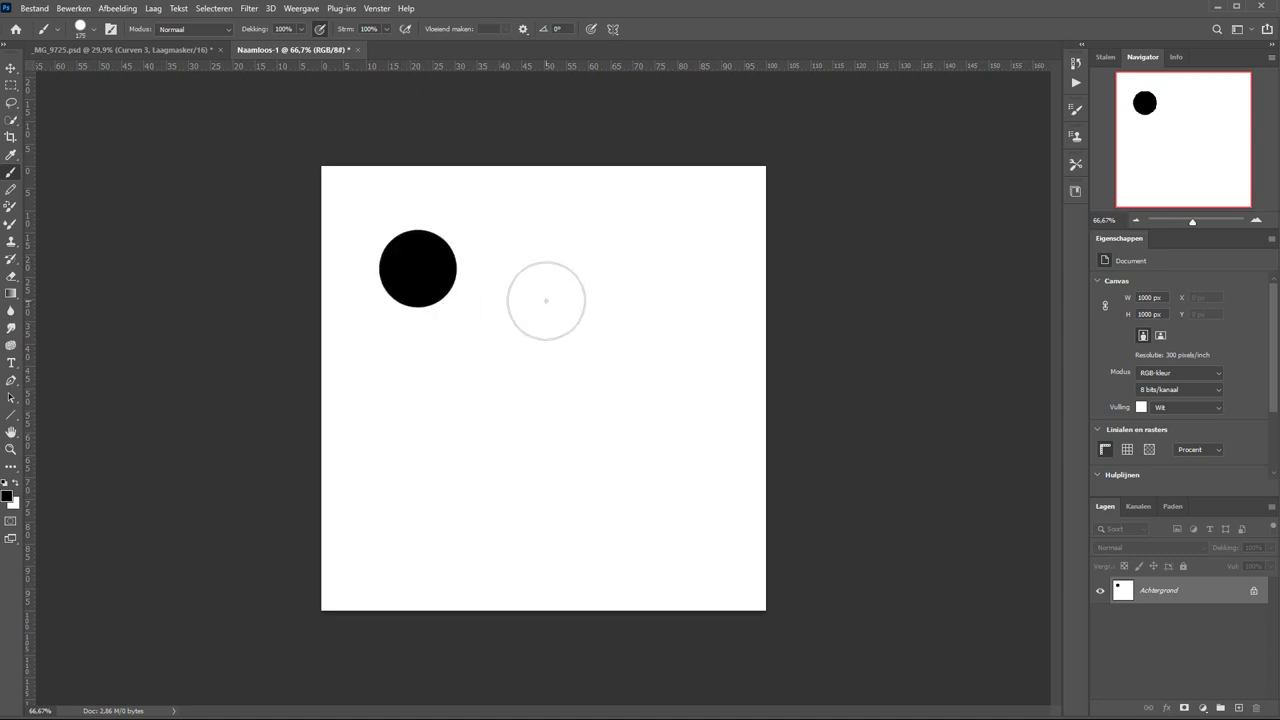
pyautogui.click(559, 353)
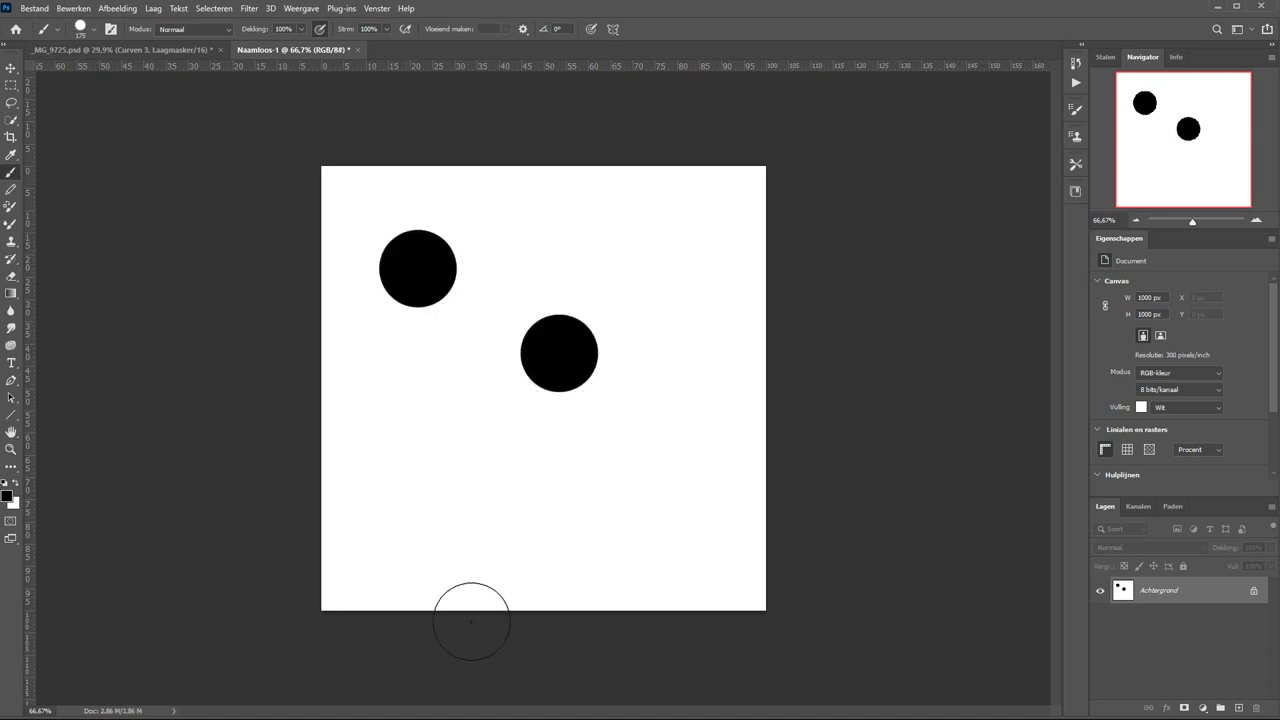
pyautogui.press('[')
pyautogui.press('[')
pyautogui.click(399, 459)
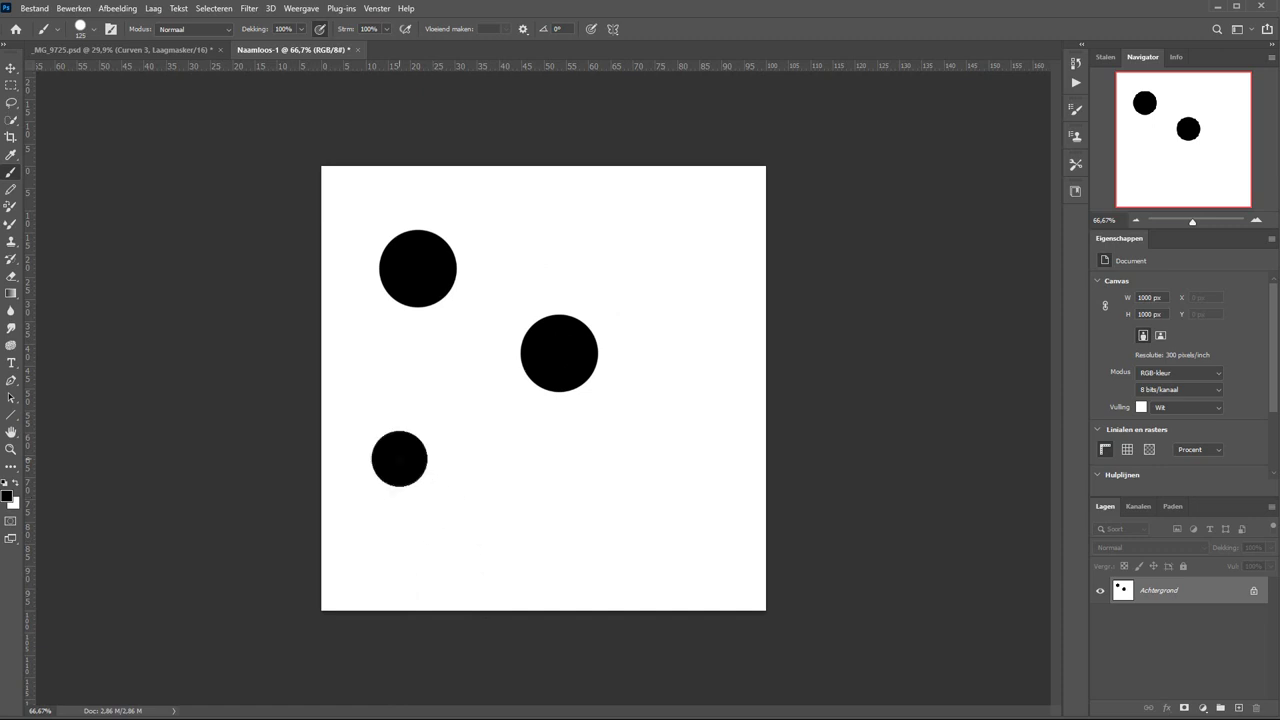
pyautogui.click(682, 423)
pyautogui.press(']')
pyautogui.press(']')
pyautogui.click(544, 521)
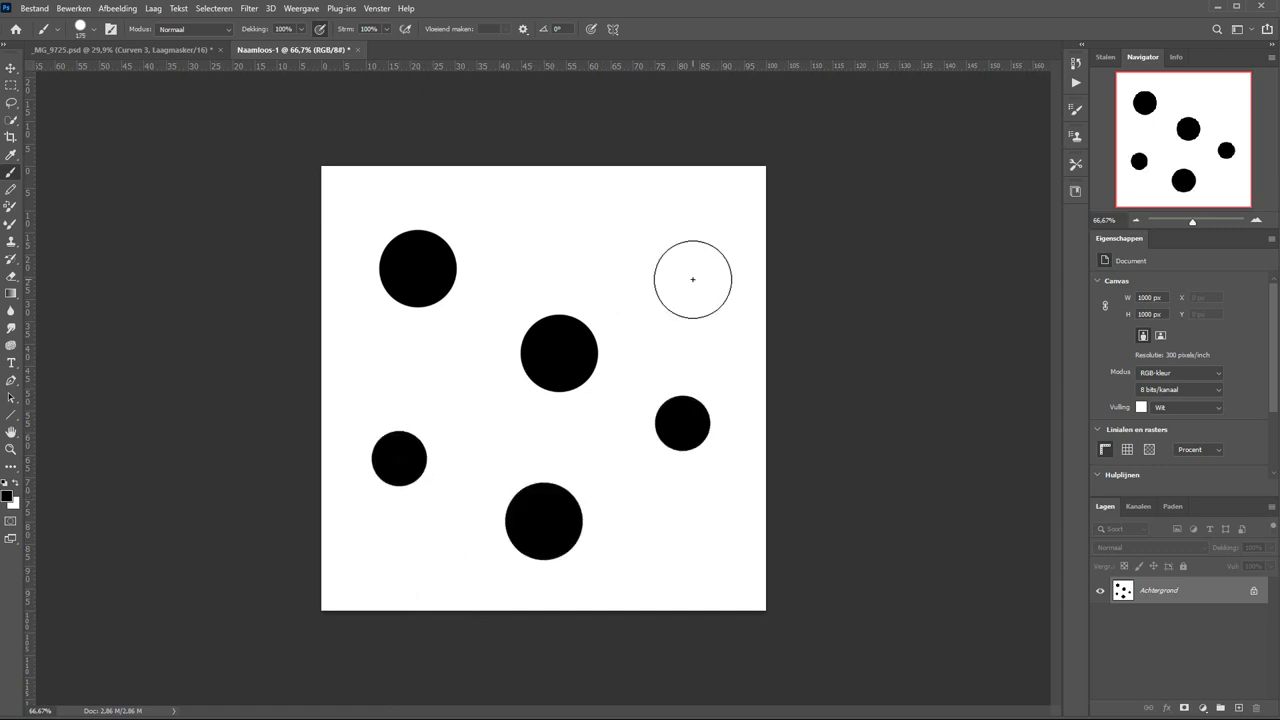
pyautogui.click(610, 226)
pyautogui.press('[')
pyautogui.press('[')
pyautogui.click(693, 327)
pyautogui.press('[')
pyautogui.press('[')
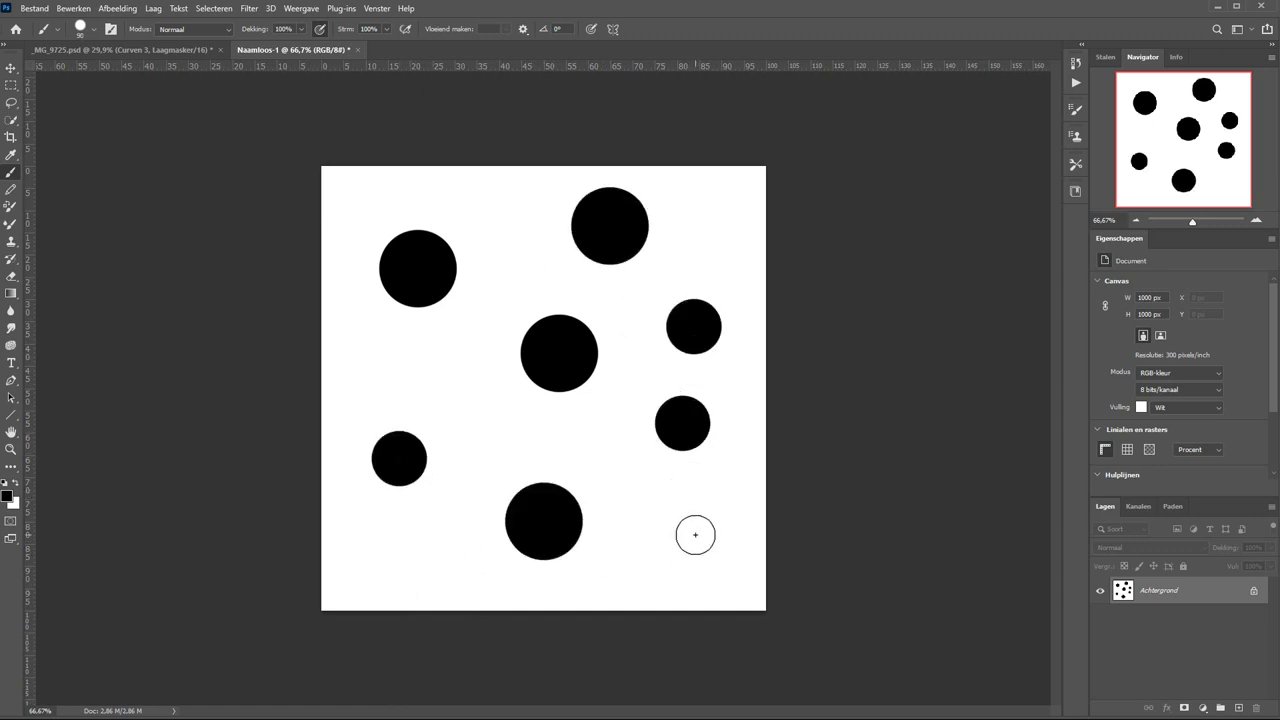
pyautogui.click(694, 536)
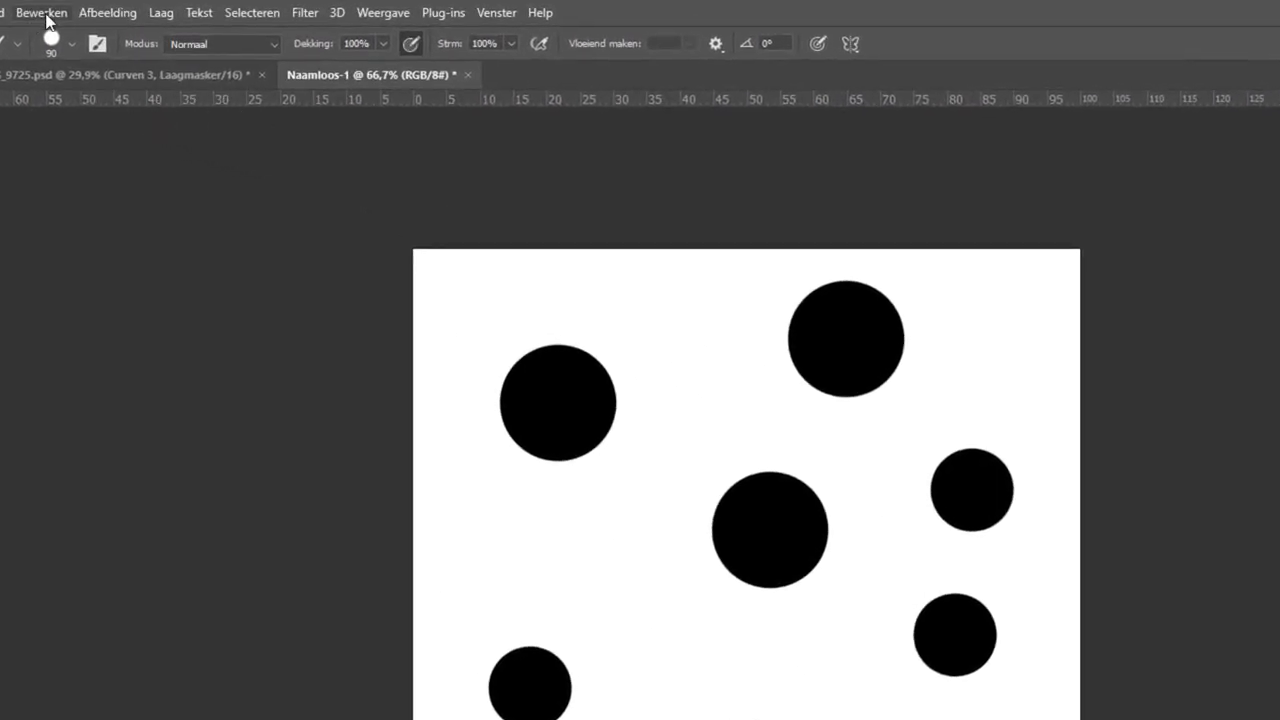
# - Save the dot pattern as brush preset 'rare kwast', undo the dots, and test-stamp it
pyautogui.click(56, 18)
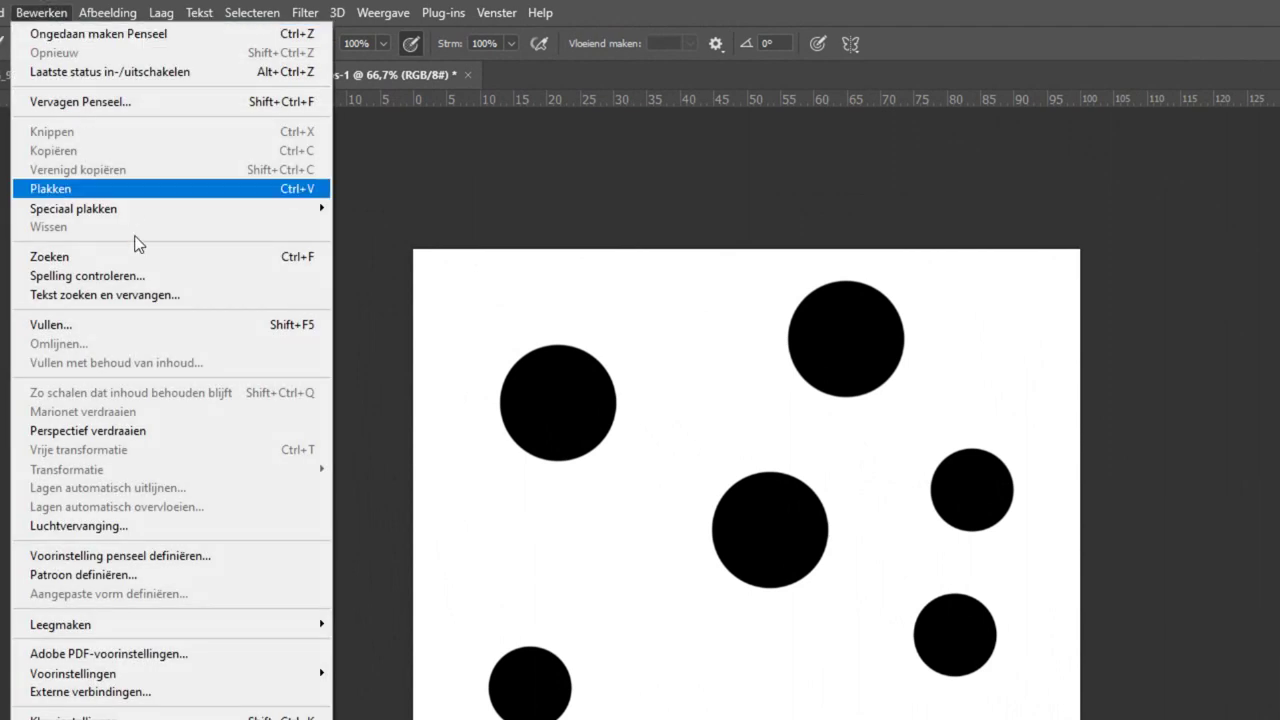
pyautogui.click(146, 558)
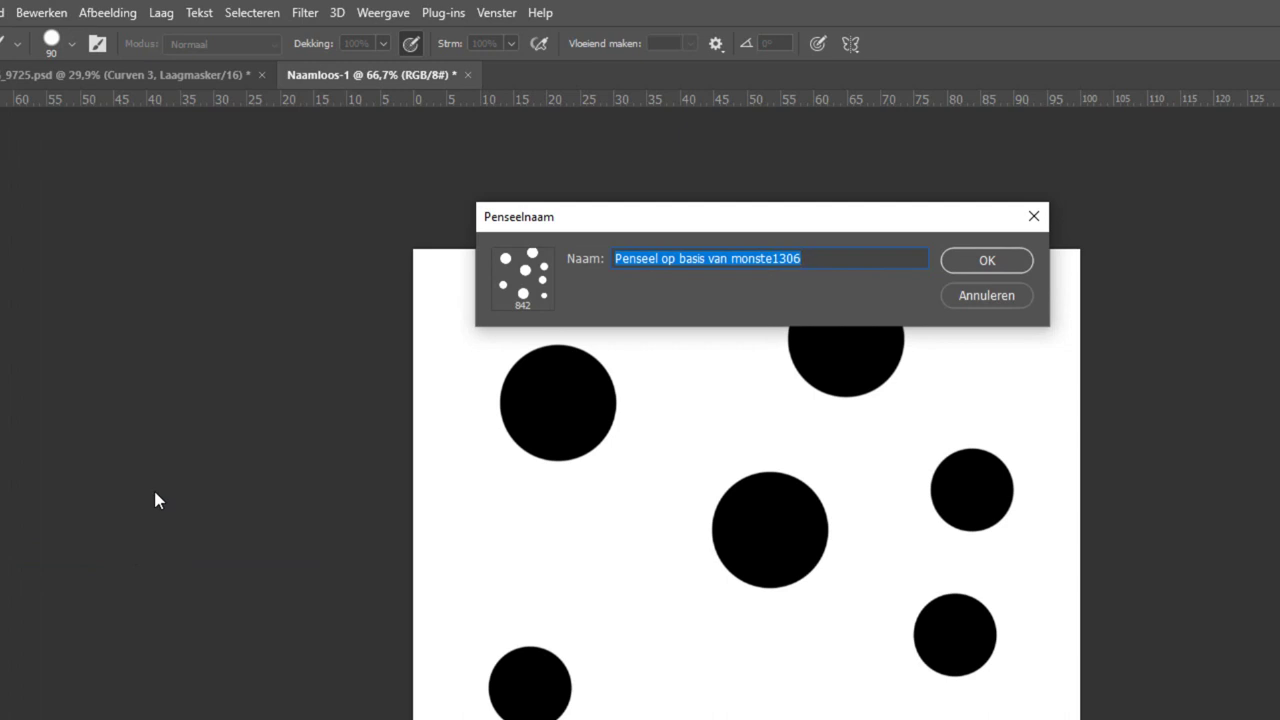
pyautogui.write('kw')
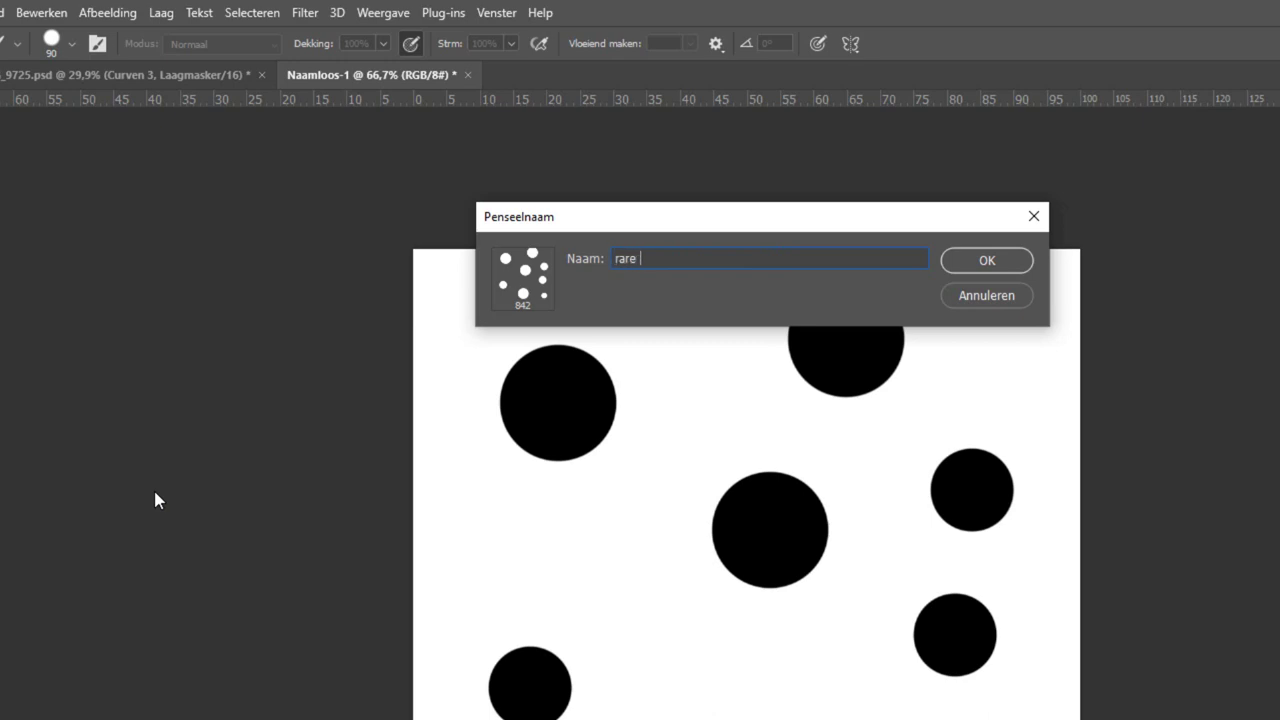
pyautogui.write('kwast')
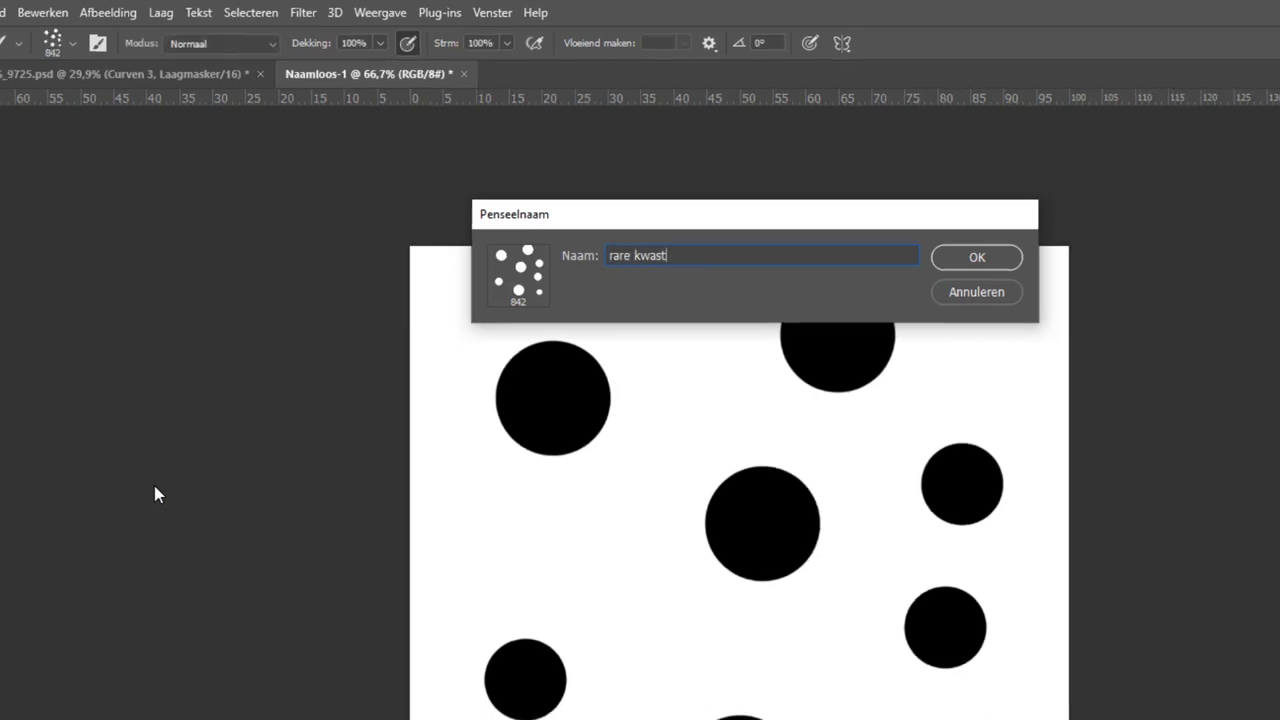
pyautogui.press('Return')
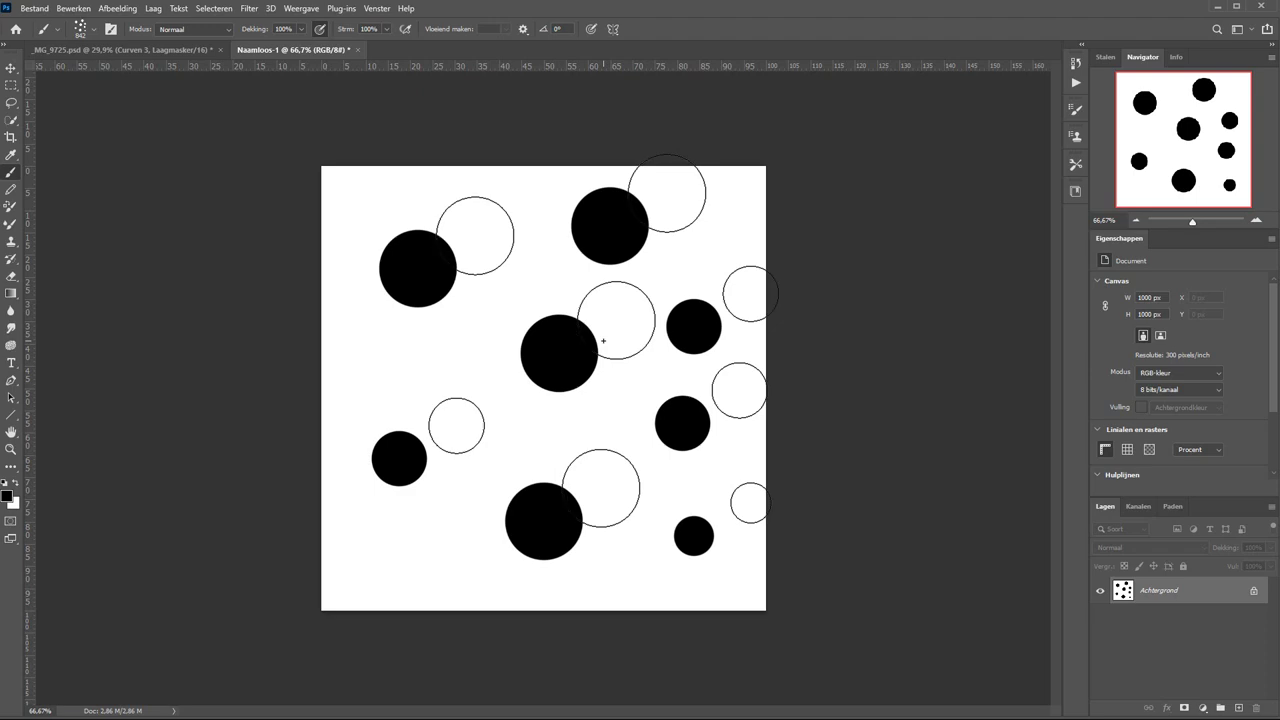
pyautogui.hotkey('ctrl', 'z')
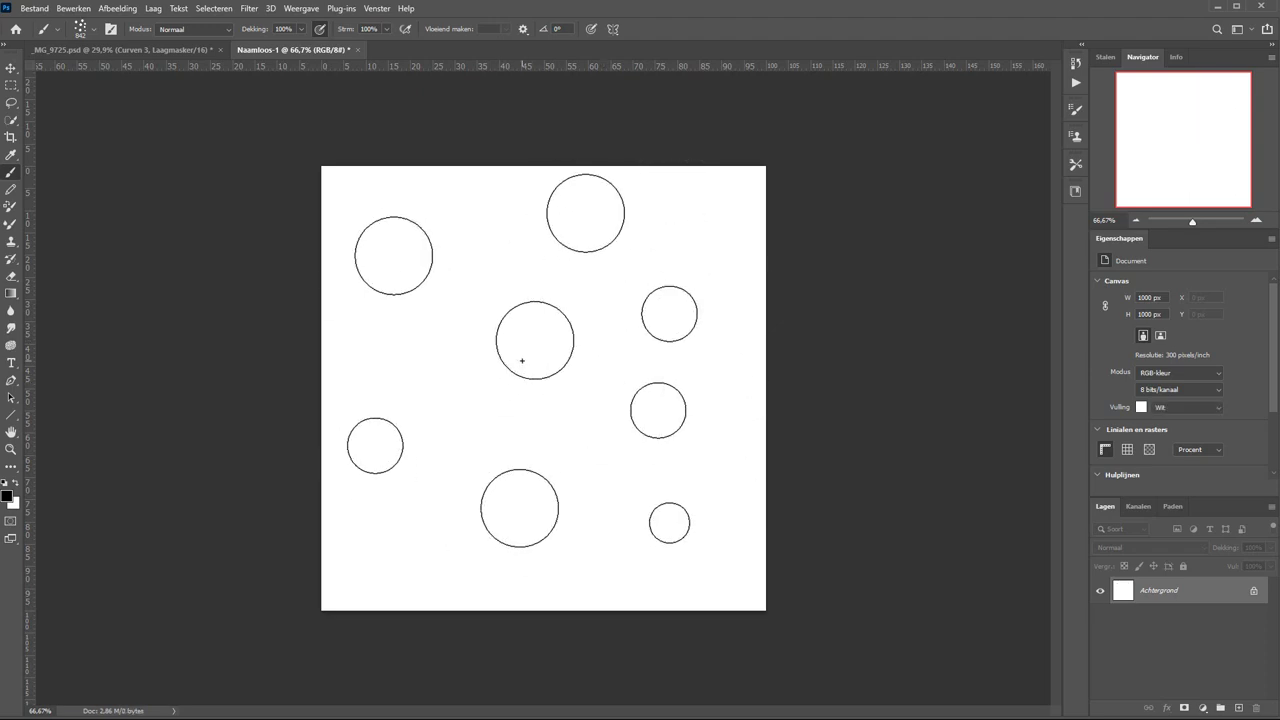
pyautogui.click(525, 384)
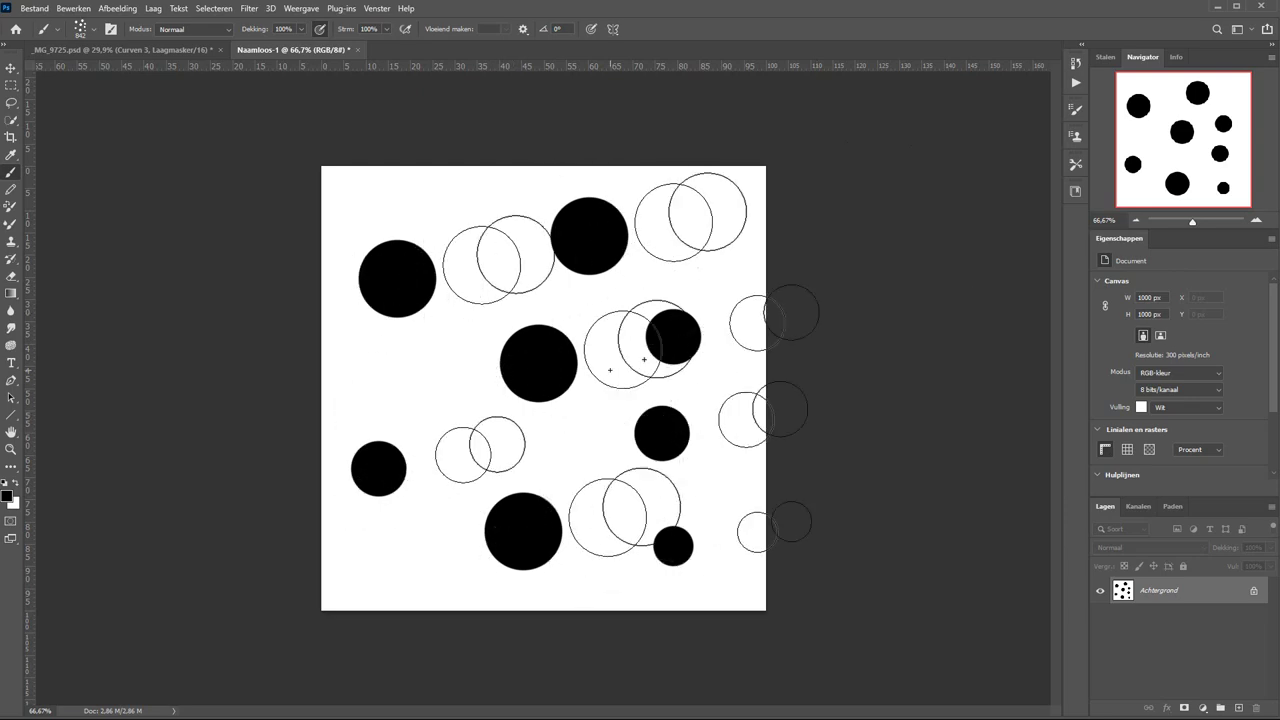
# - Close the Naamloos-1 dot document without saving its changes
pyautogui.hotkey('ctrl', 'w')
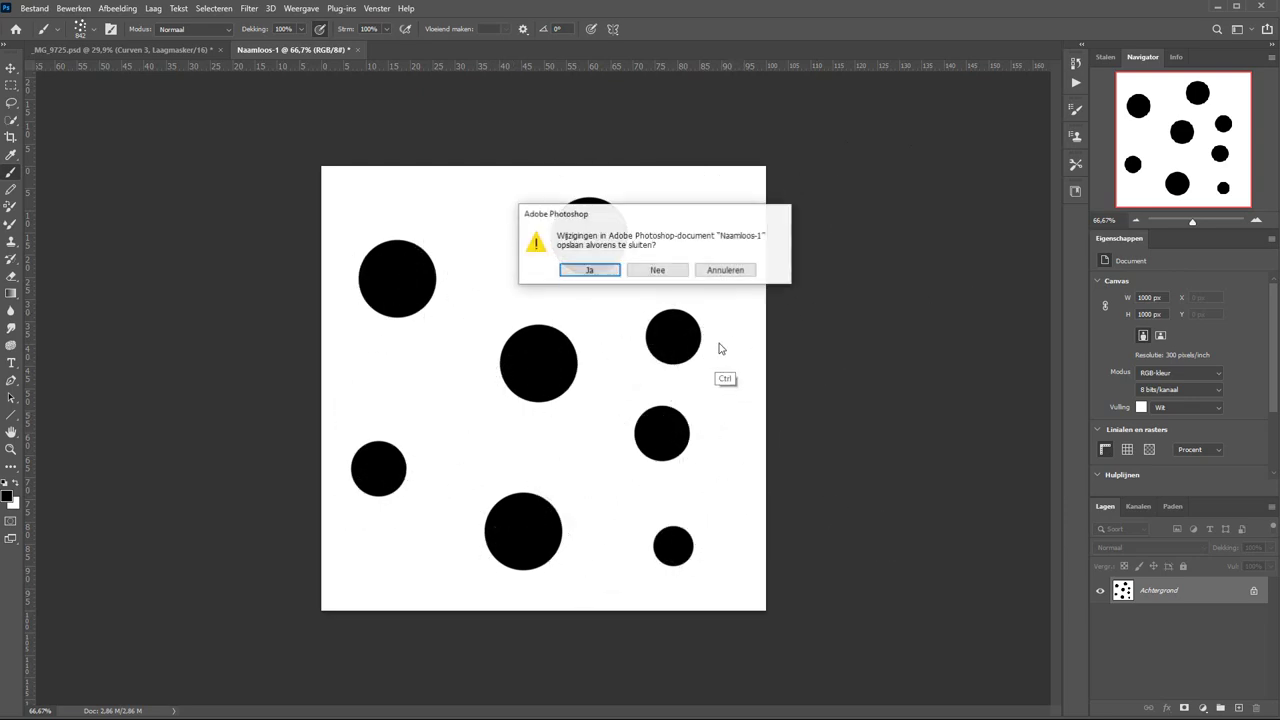
pyautogui.click(659, 270)
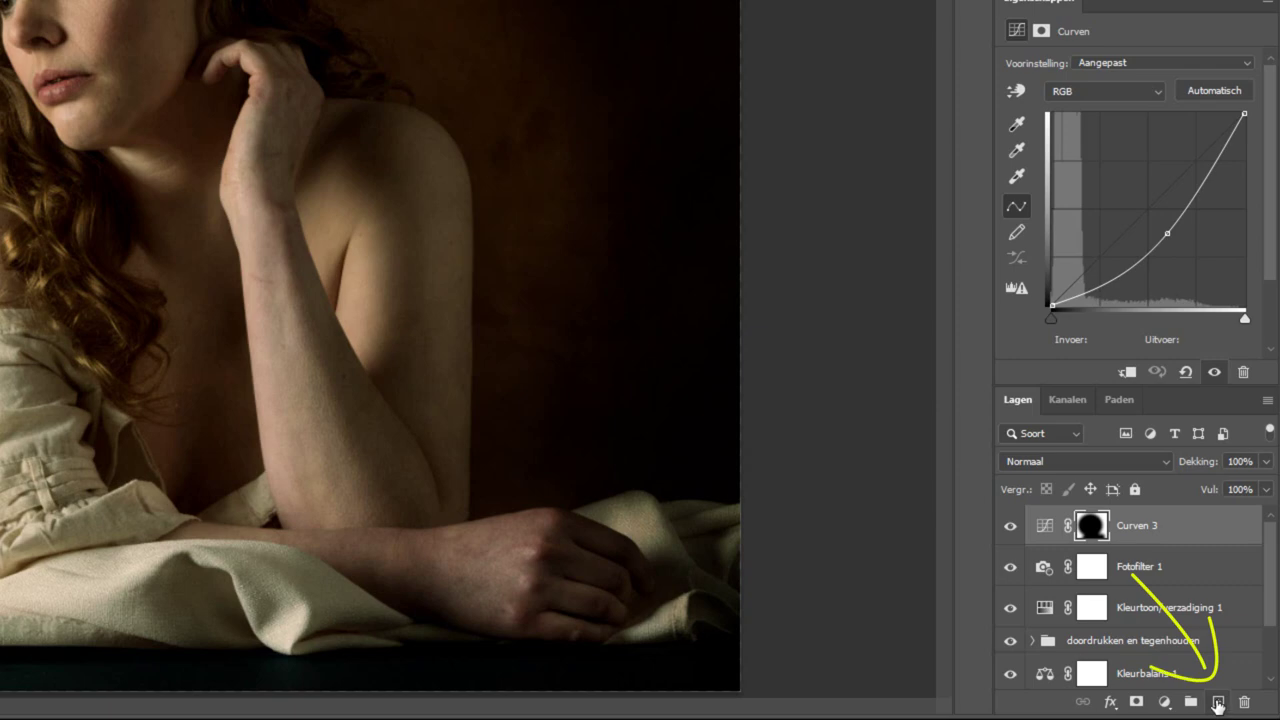
# - Add a new empty layer and set the Smudge tool to the rare kwast brush at 842 px
pyautogui.click(1218, 704)
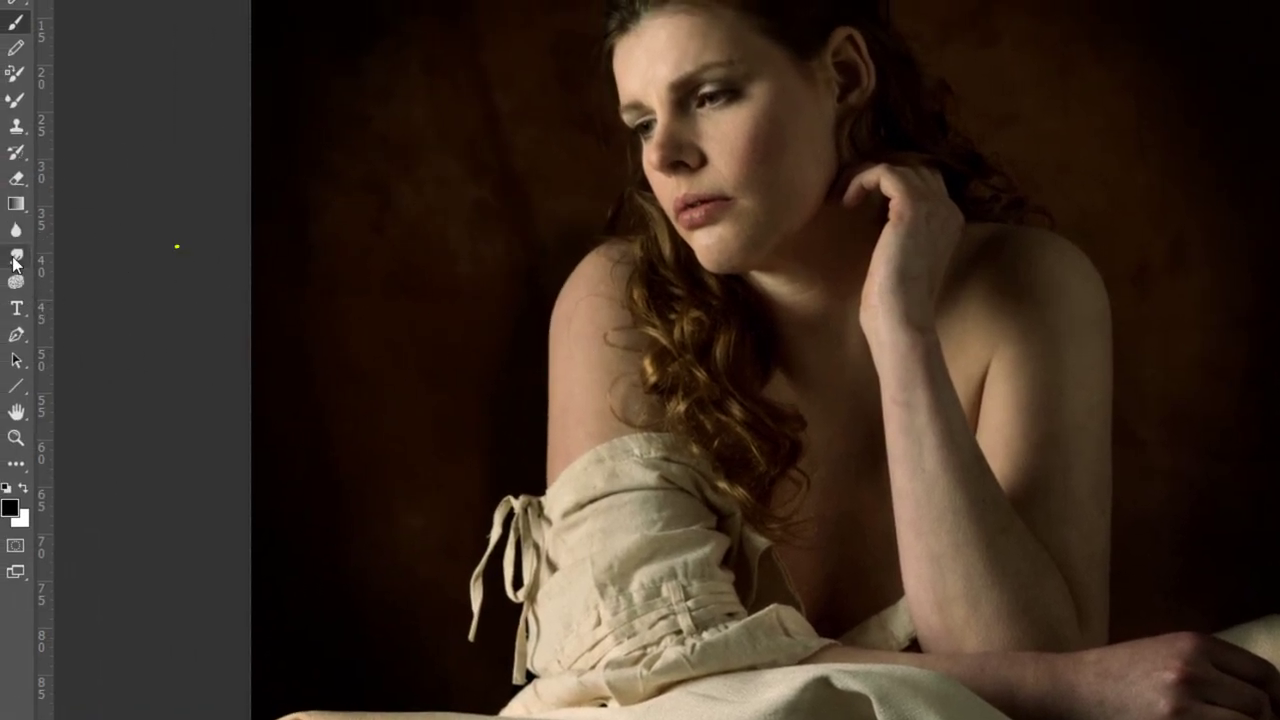
pyautogui.click(17, 260)
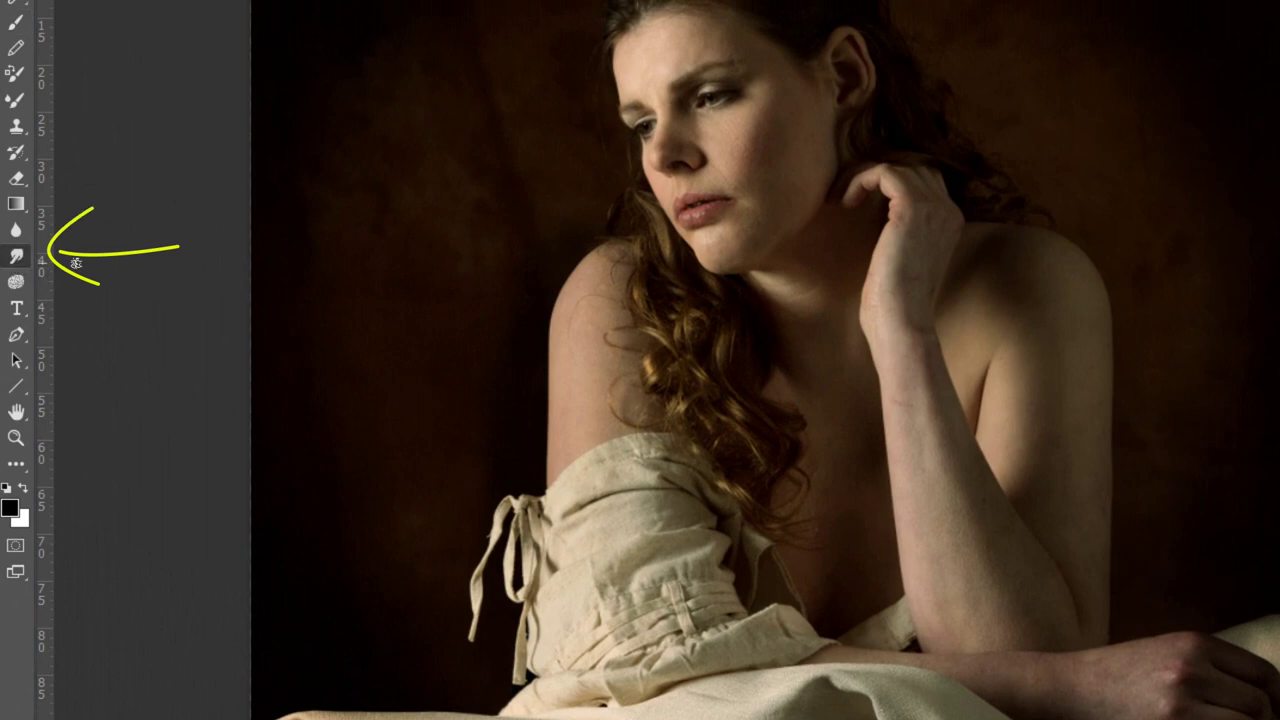
pyautogui.rightClick(747, 165)
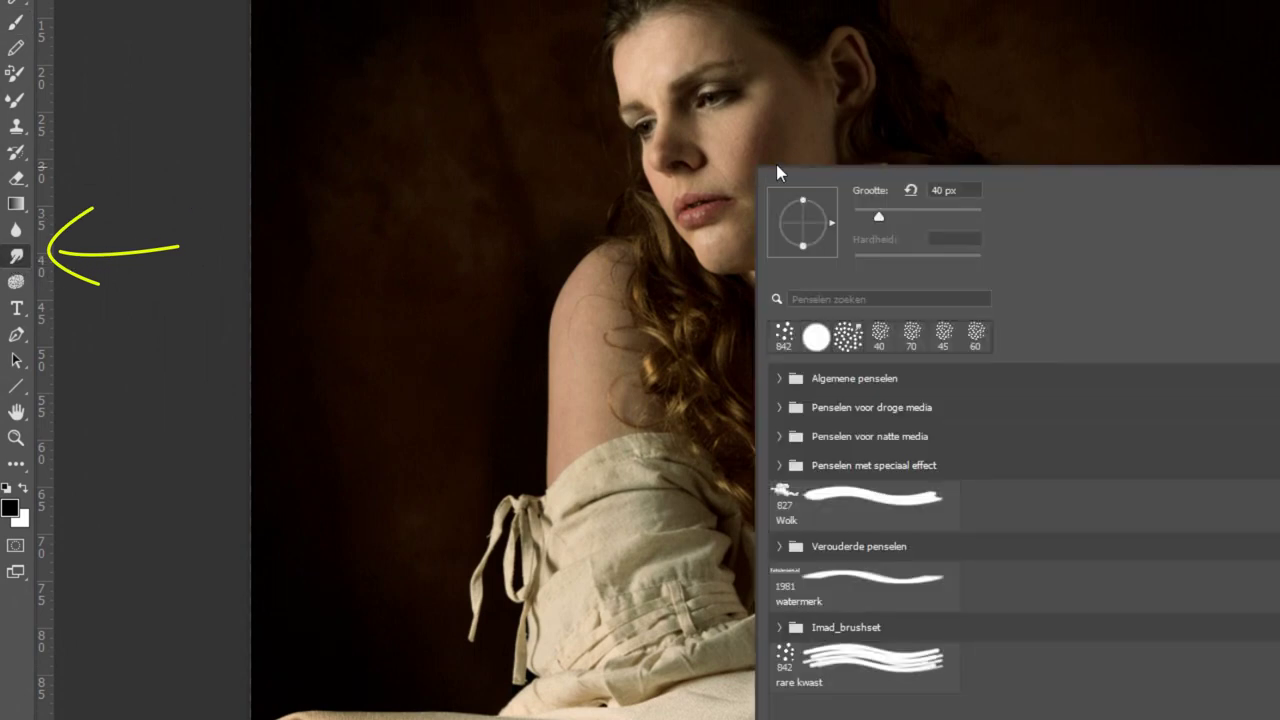
pyautogui.moveTo(880, 215); pyautogui.dragTo(929, 214)
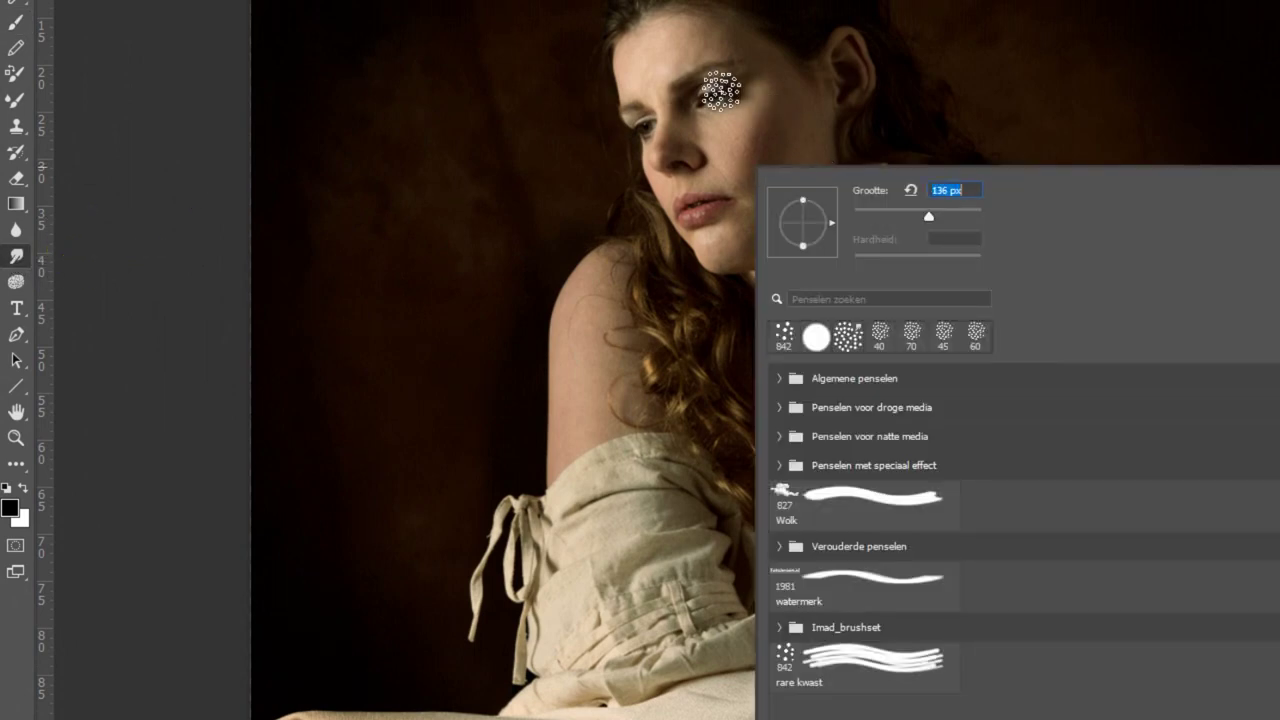
pyautogui.click(965, 217)
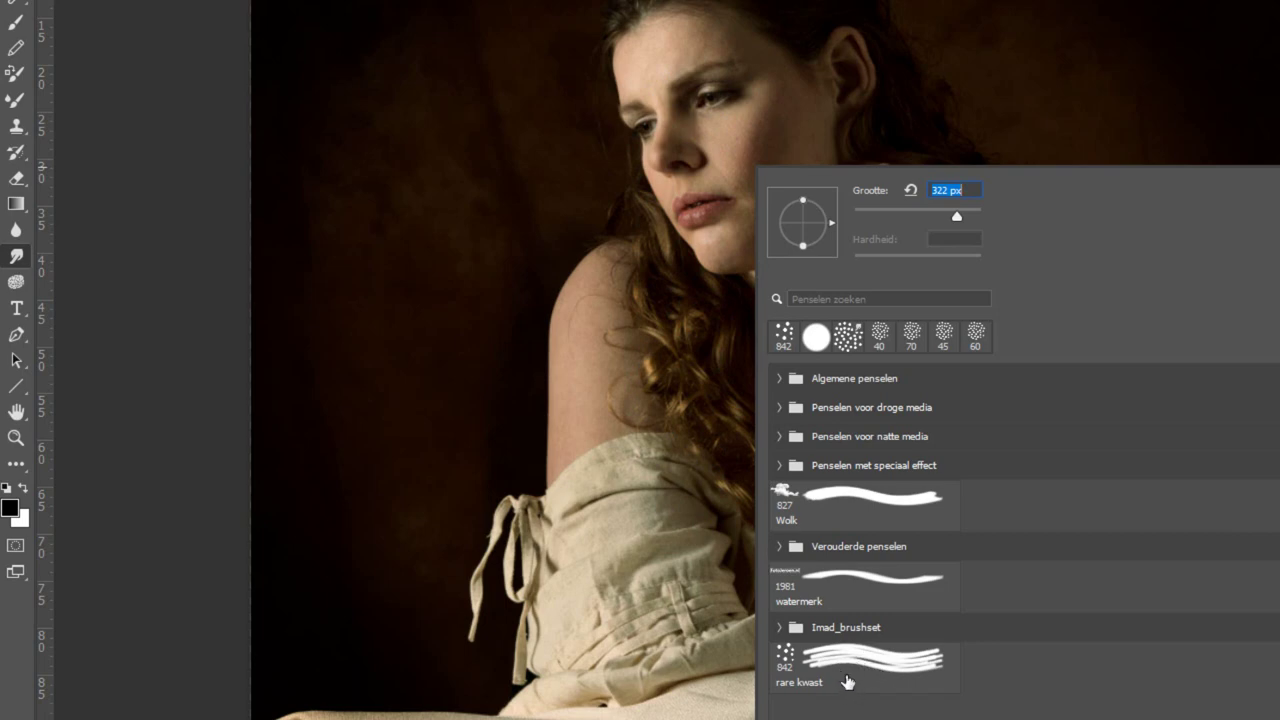
pyautogui.click(847, 682)
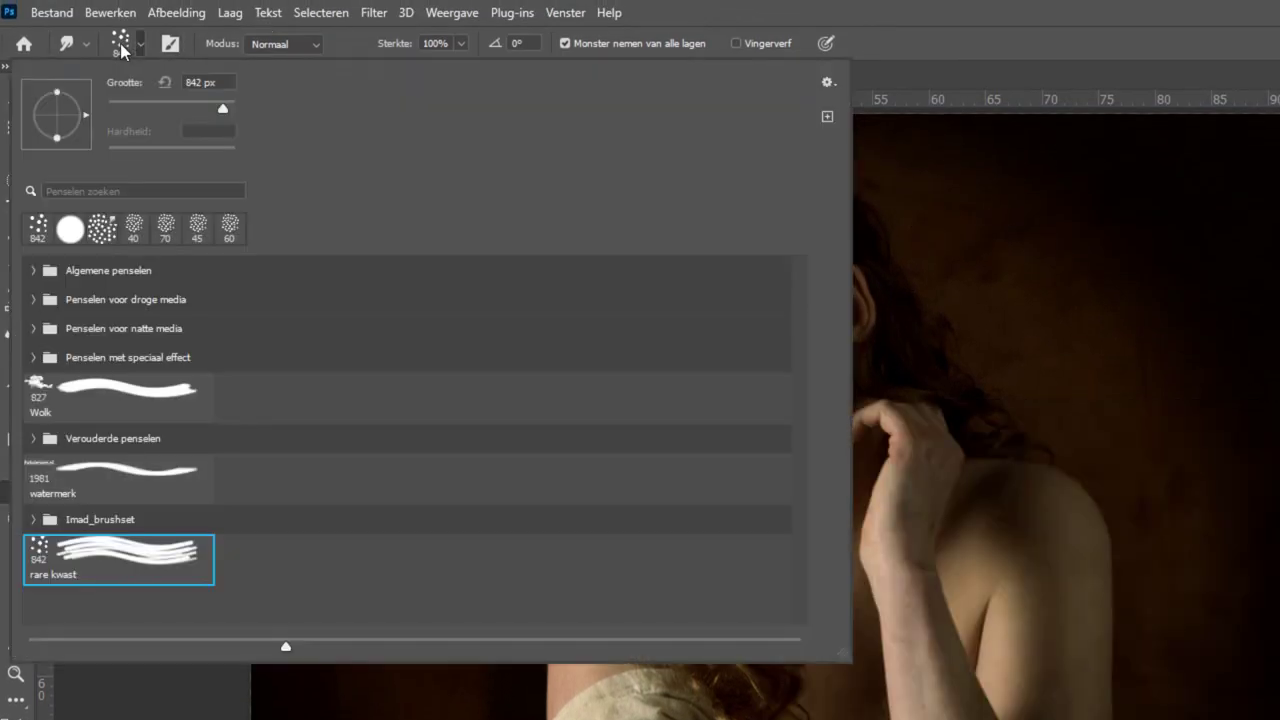
# - Reduce the rare kwast smudge brush to 67 px and zoom the face to 100%
pyautogui.click(122, 46)
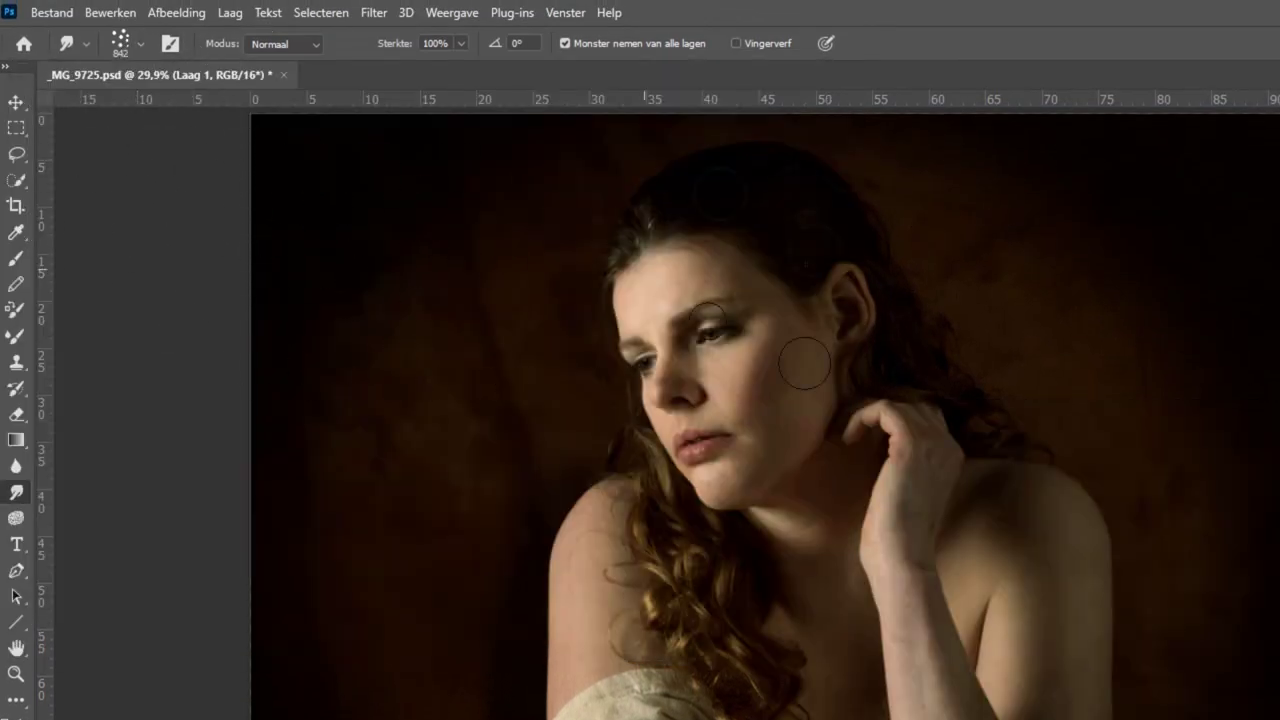
pyautogui.click(122, 44)
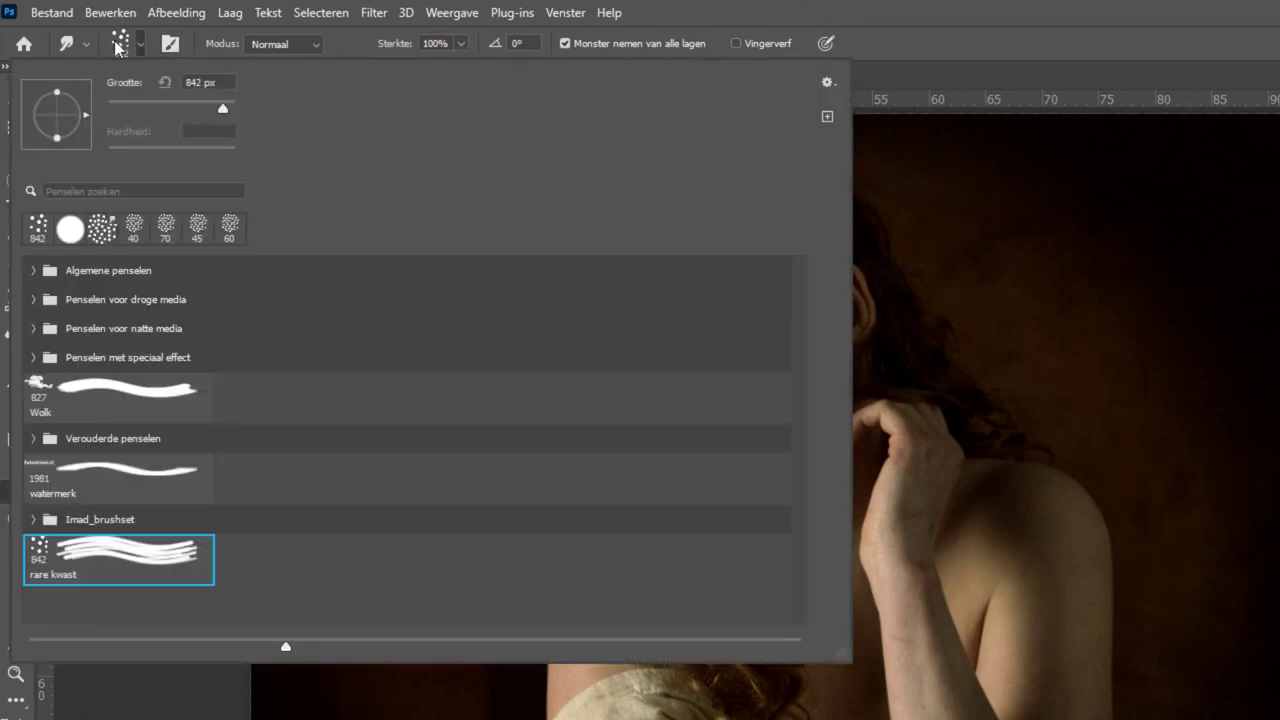
pyautogui.click(118, 46)
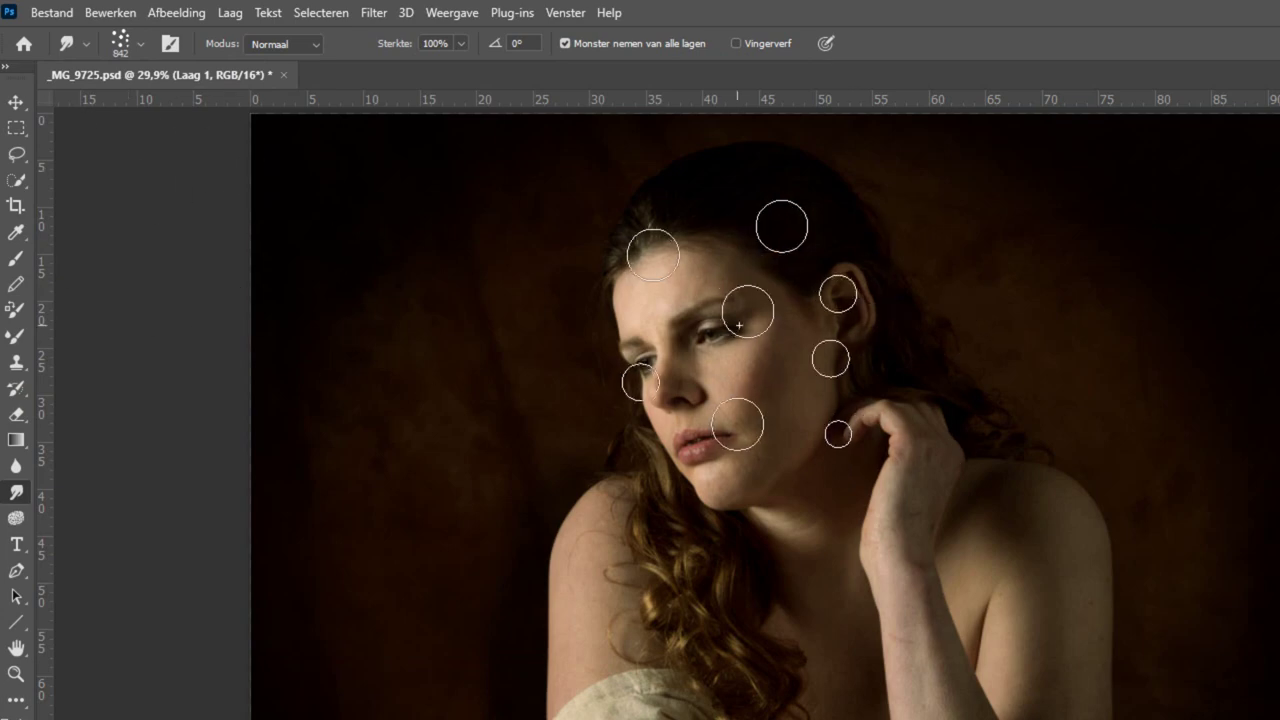
pyautogui.rightClick(887, 379)
pyautogui.press('z')
pyautogui.hotkey('ctrl', '1')
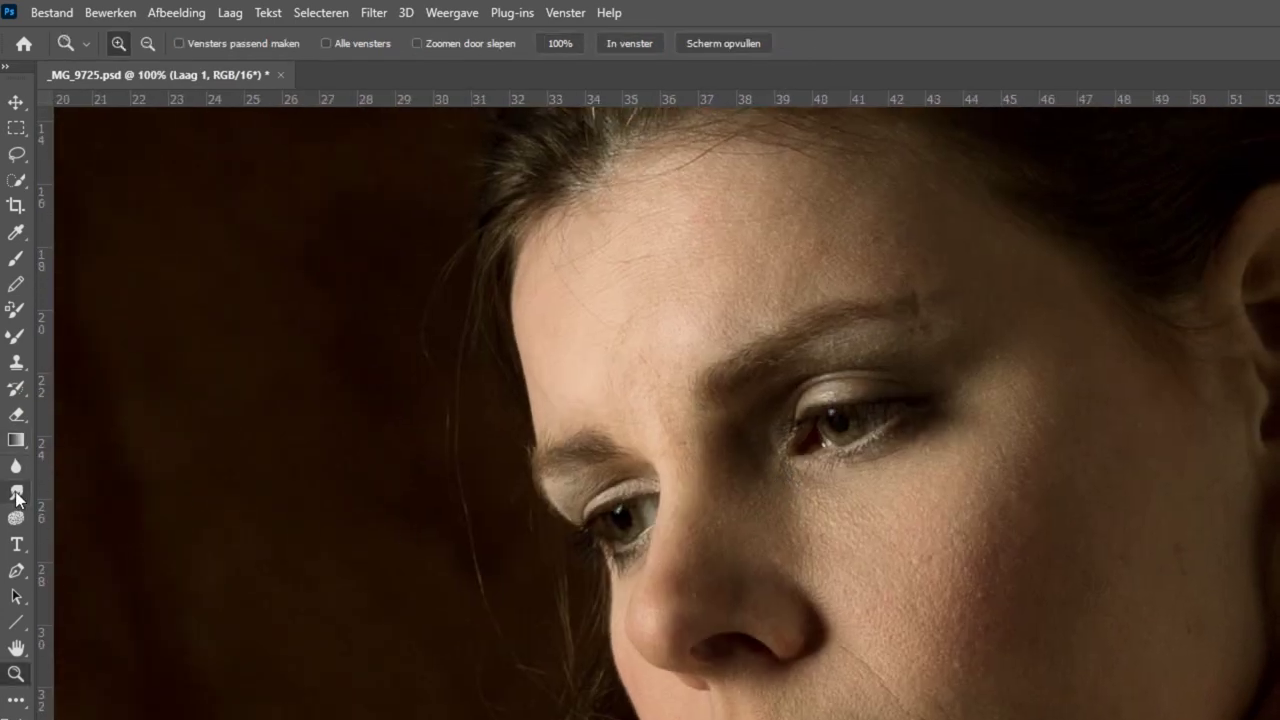
pyautogui.click(17, 494)
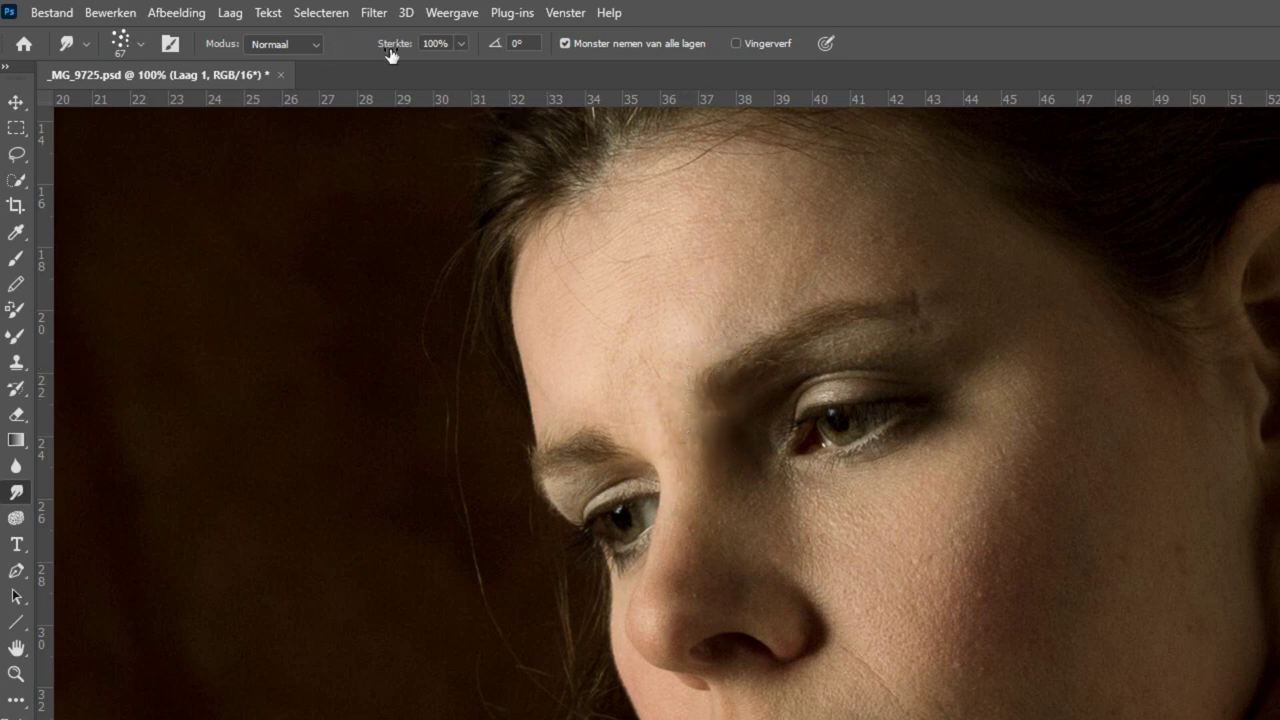
# - Lower smudge strength to 19%, shrink the brush to 20, and smudge beside the nostril
pyautogui.moveTo(391, 55); pyautogui.dragTo(402, 50)
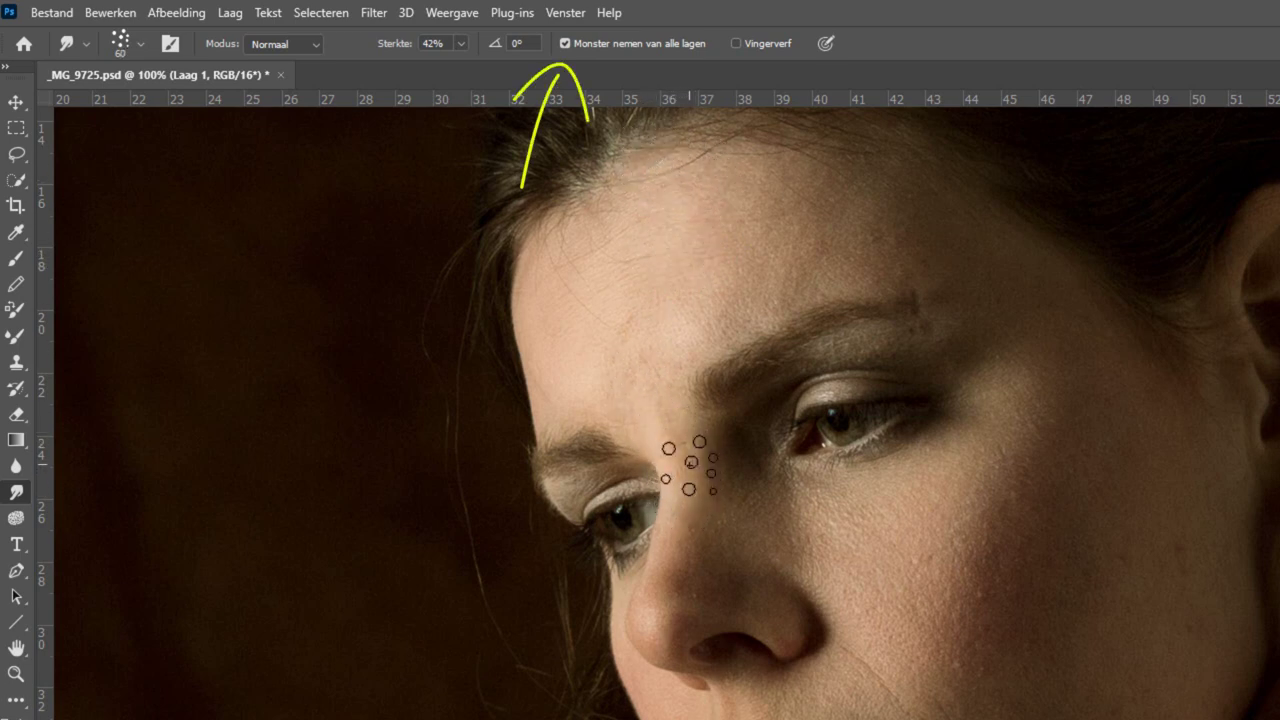
pyautogui.press('[')
pyautogui.press('[')
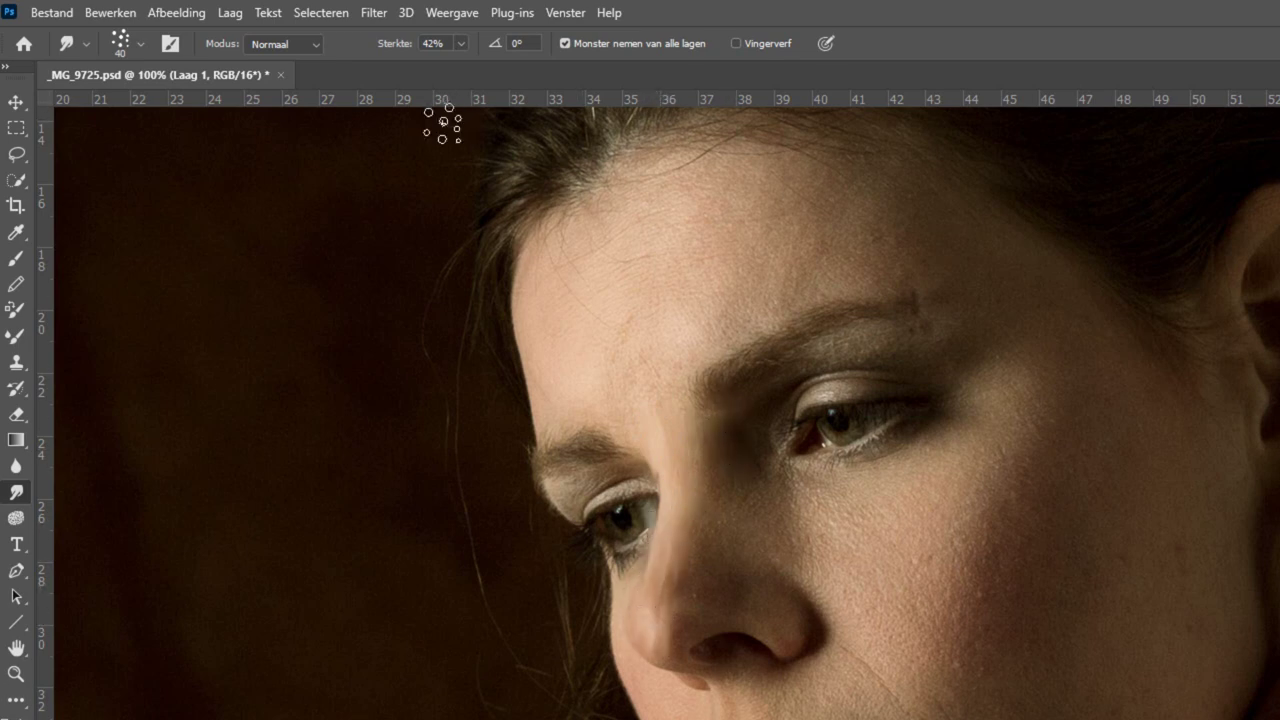
pyautogui.press('[')
pyautogui.press('[')
pyautogui.press('[')
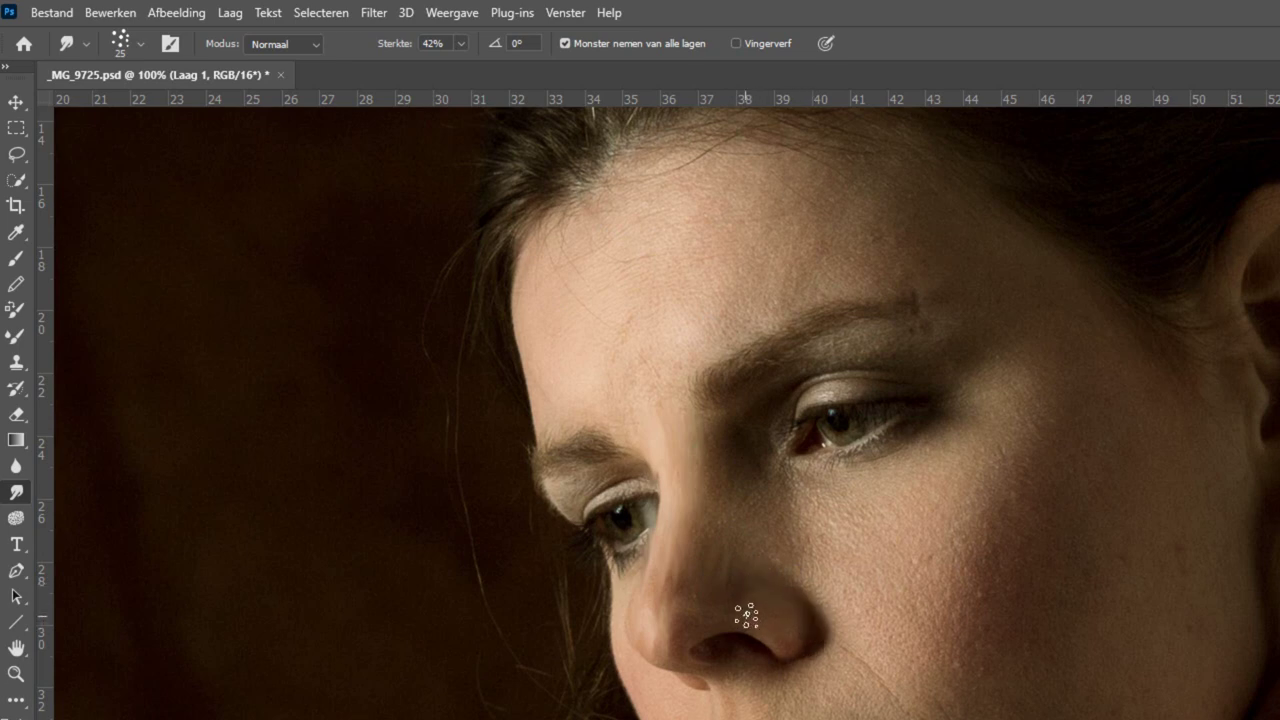
pyautogui.press('[')
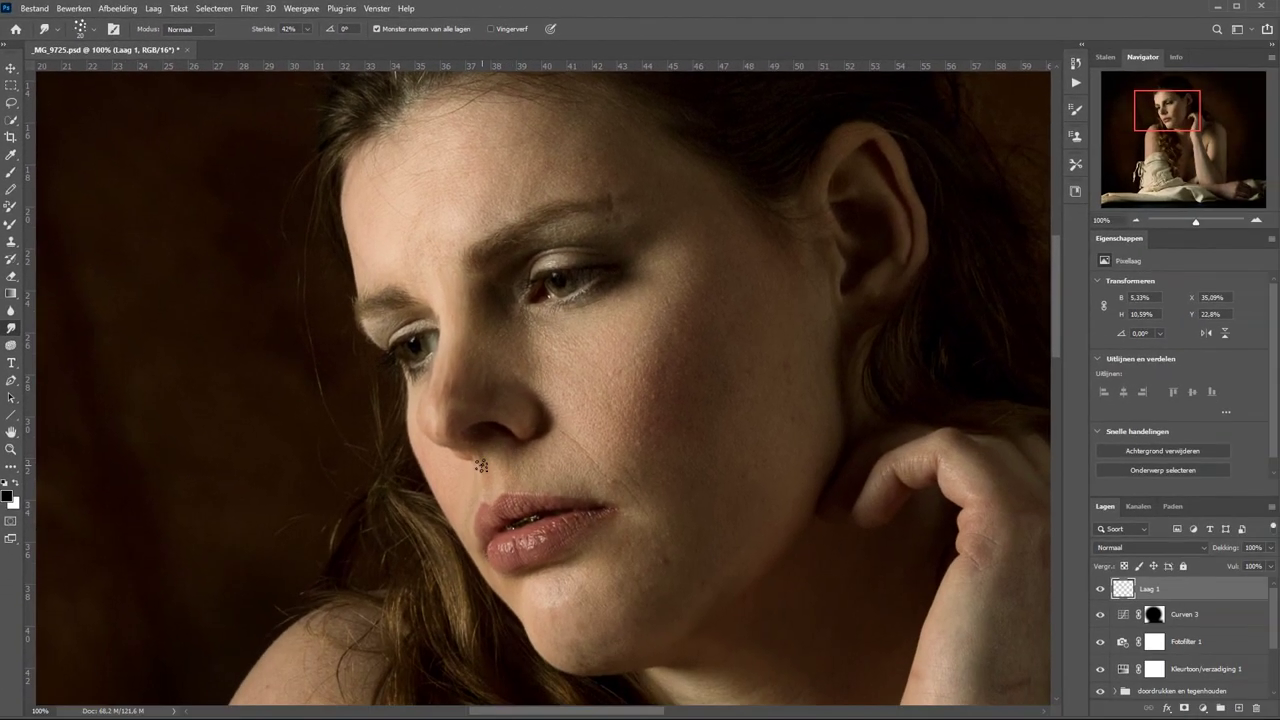
pyautogui.moveTo(414, 409); pyautogui.dragTo(414, 410)
# - Alt-click Laag 1's eye to inspect its strokes alone, then restore all layers' visibility
pyautogui.press('alt')
pyautogui.keyDown('alt'); pyautogui.click(1101, 590); pyautogui.keyUp('alt')
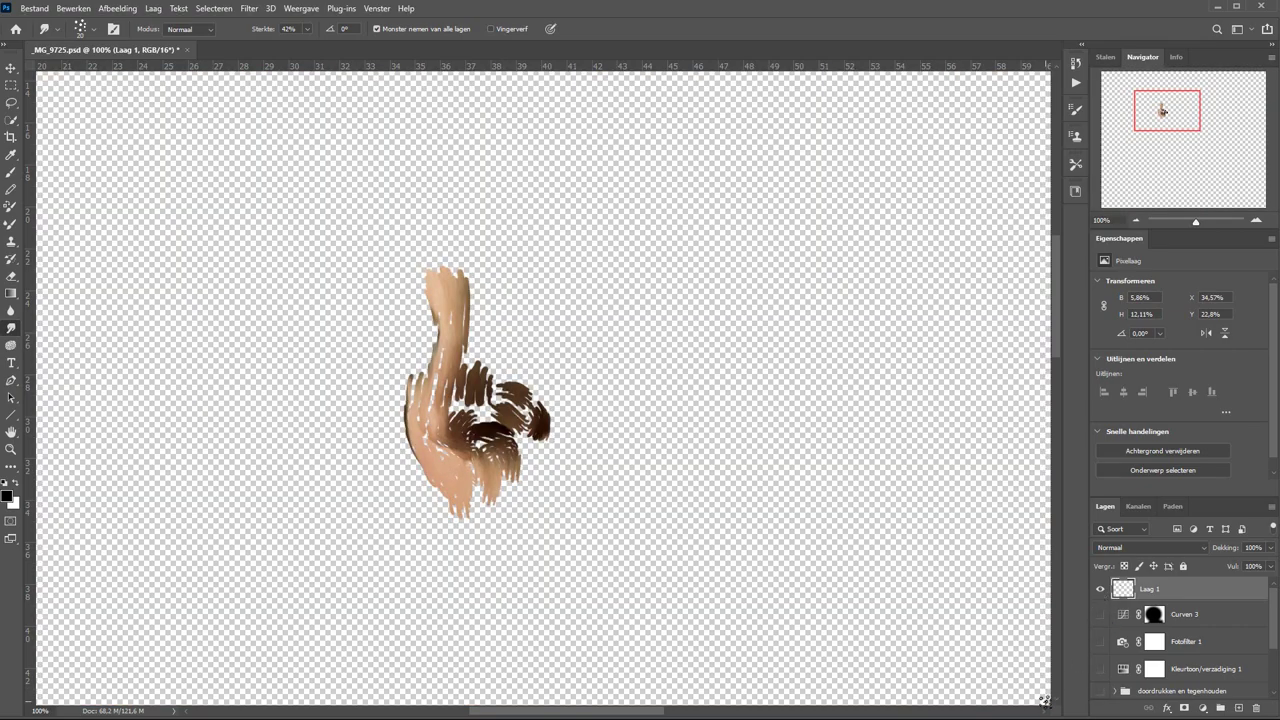
pyautogui.press('z')
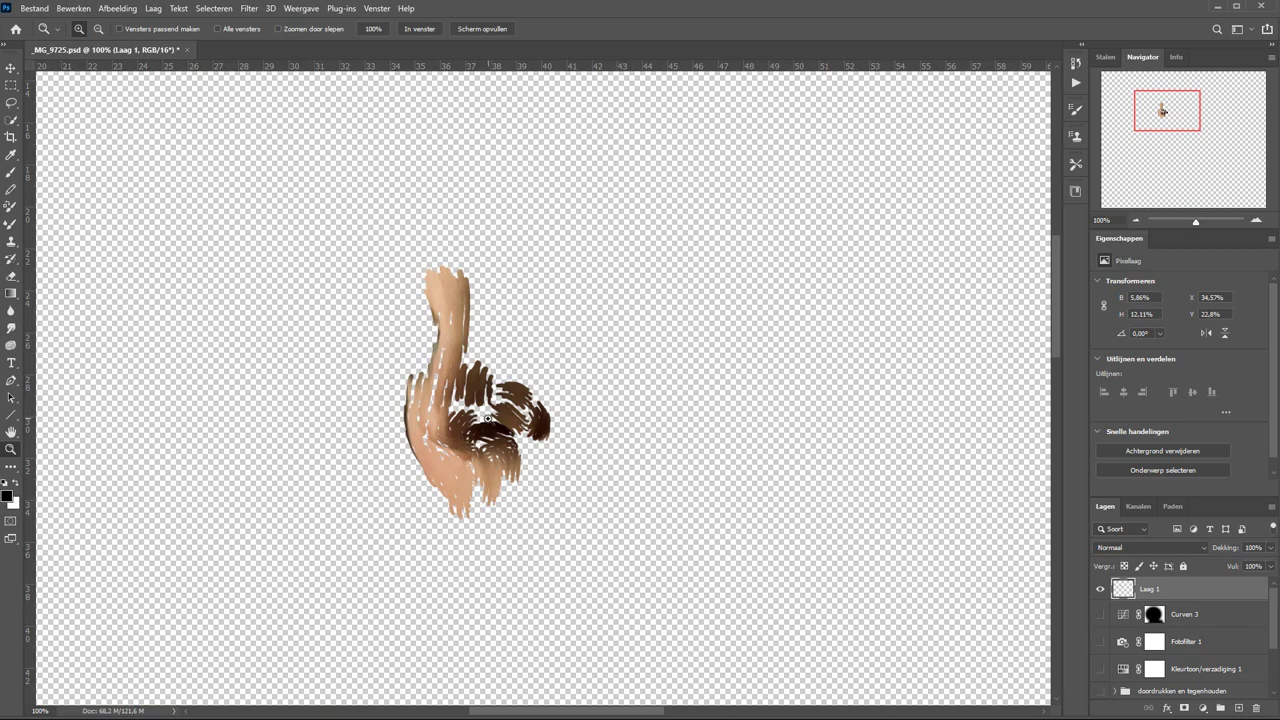
pyautogui.click(487, 418)
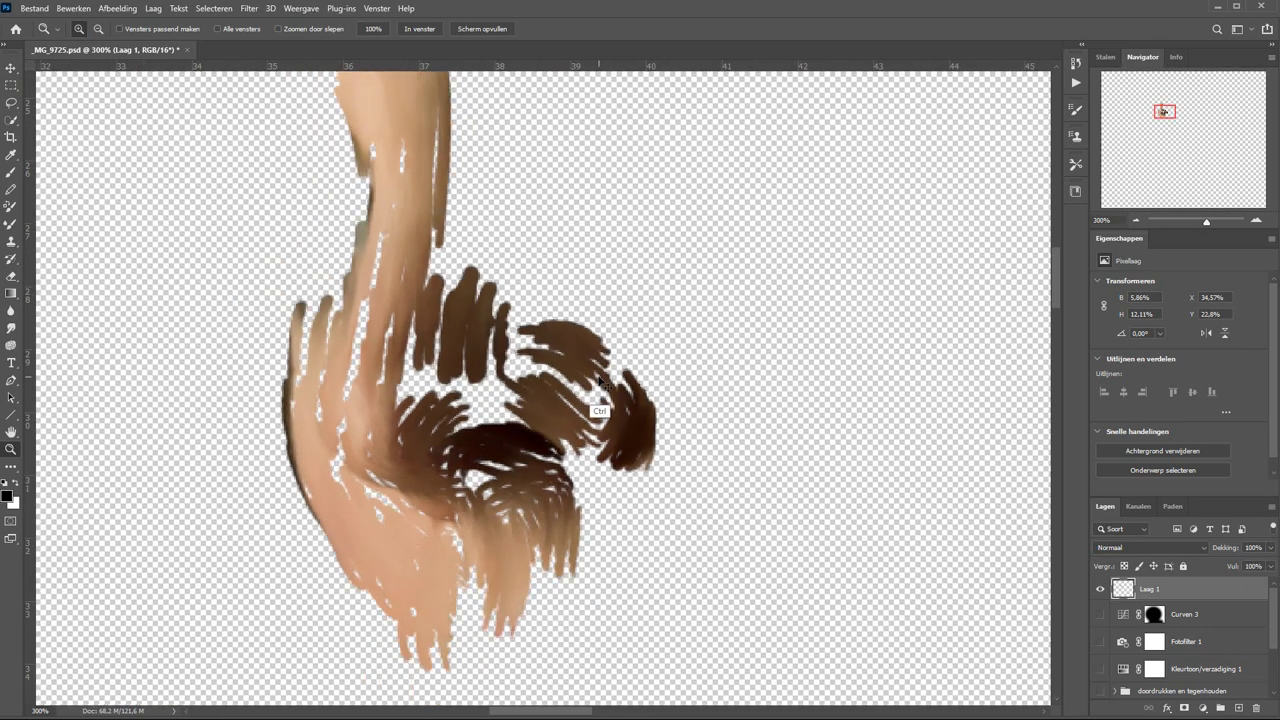
pyautogui.keyDown('alt'); pyautogui.click(548, 373); pyautogui.keyUp('alt')
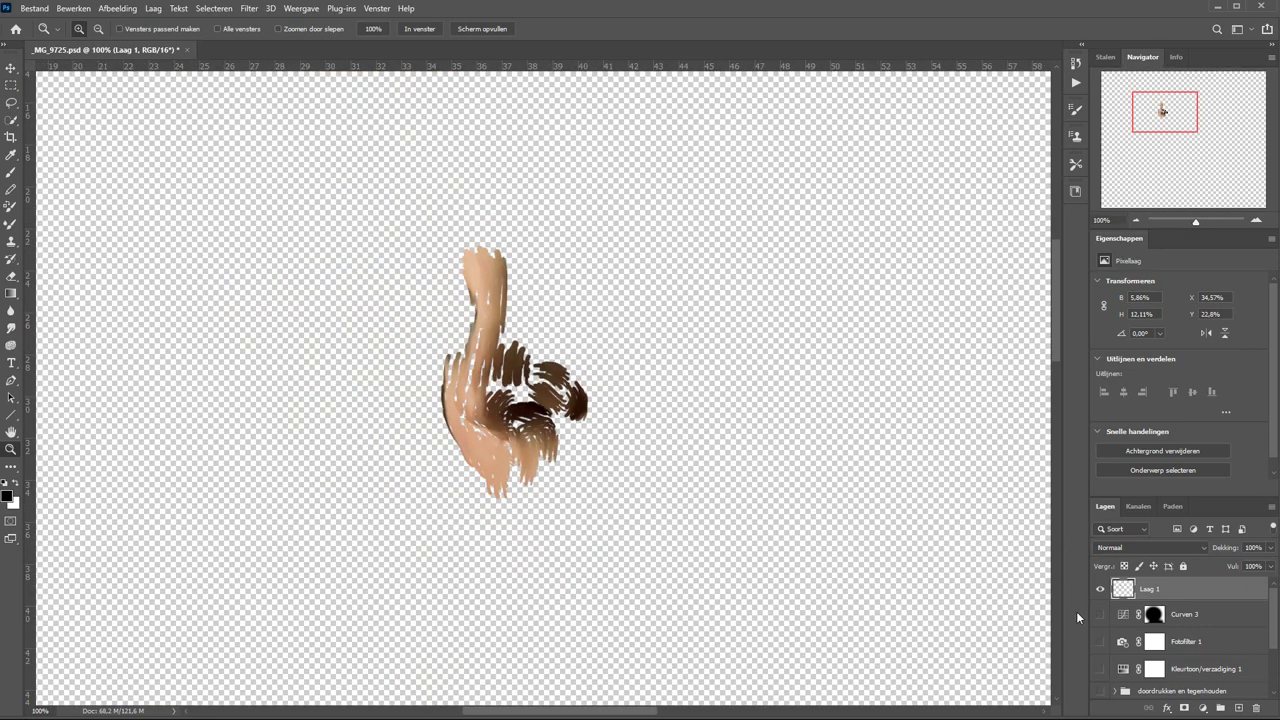
pyautogui.press('alt')
pyautogui.keyDown('alt'); pyautogui.click(1101, 592); pyautogui.keyUp('alt')
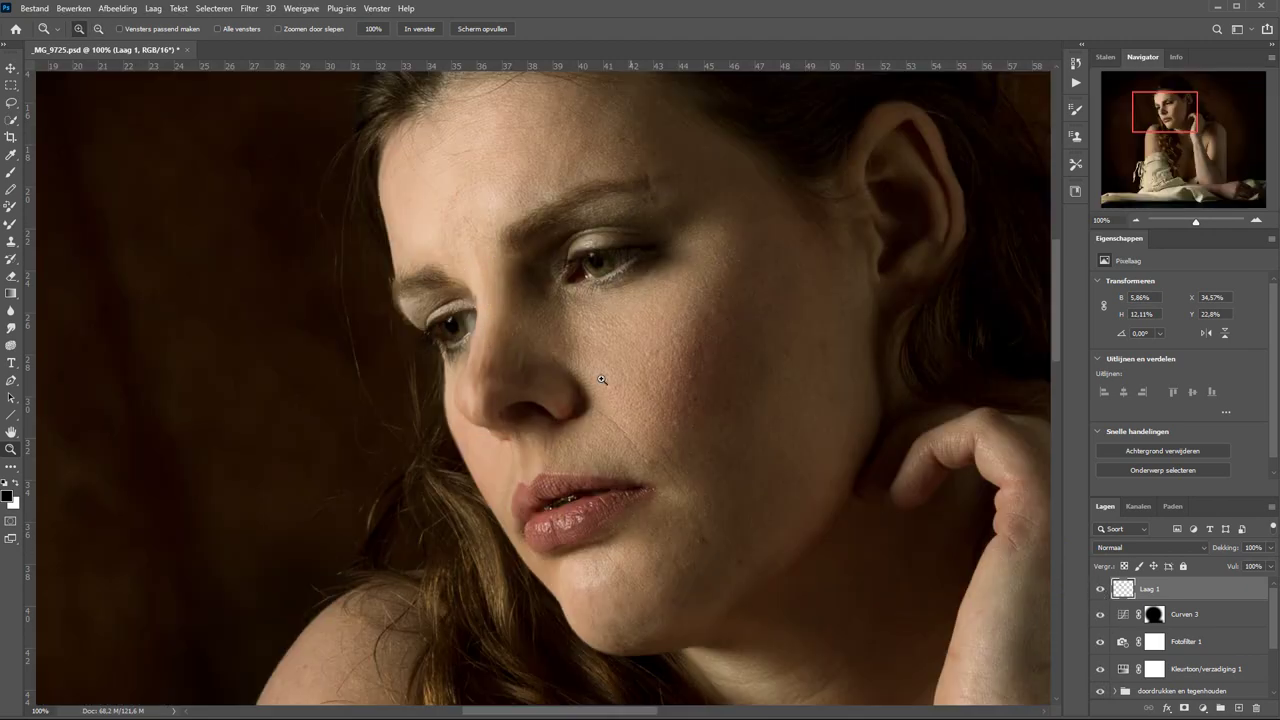
pyautogui.click(11, 330)
pyautogui.press('alt')
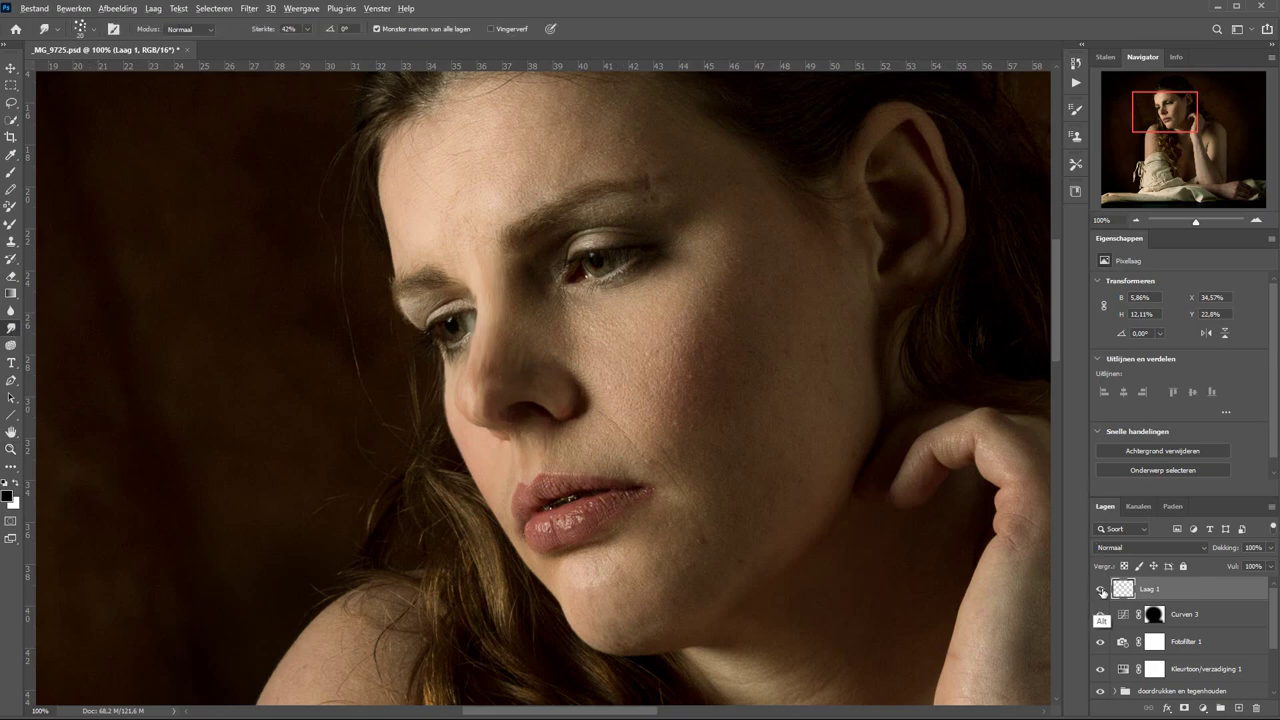
pyautogui.keyDown('alt'); pyautogui.click(1101, 592); pyautogui.keyUp('alt')
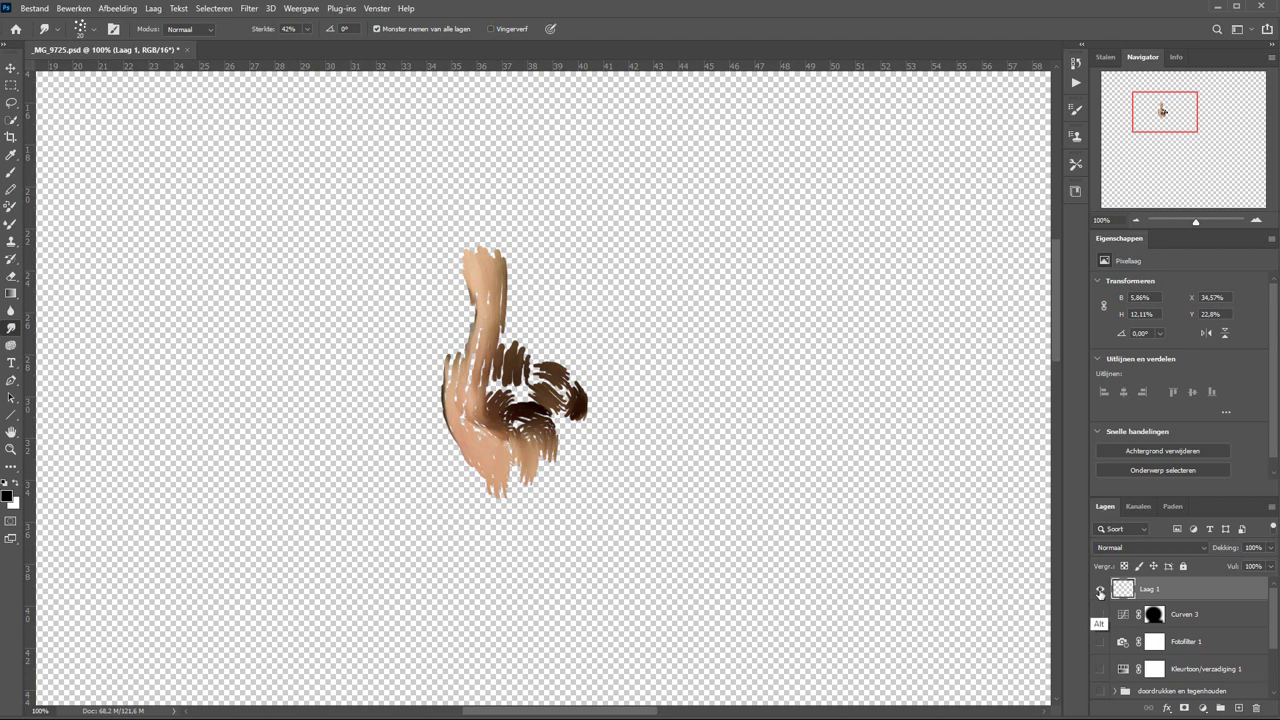
pyautogui.keyDown('alt'); pyautogui.click(1101, 592); pyautogui.keyUp('alt')
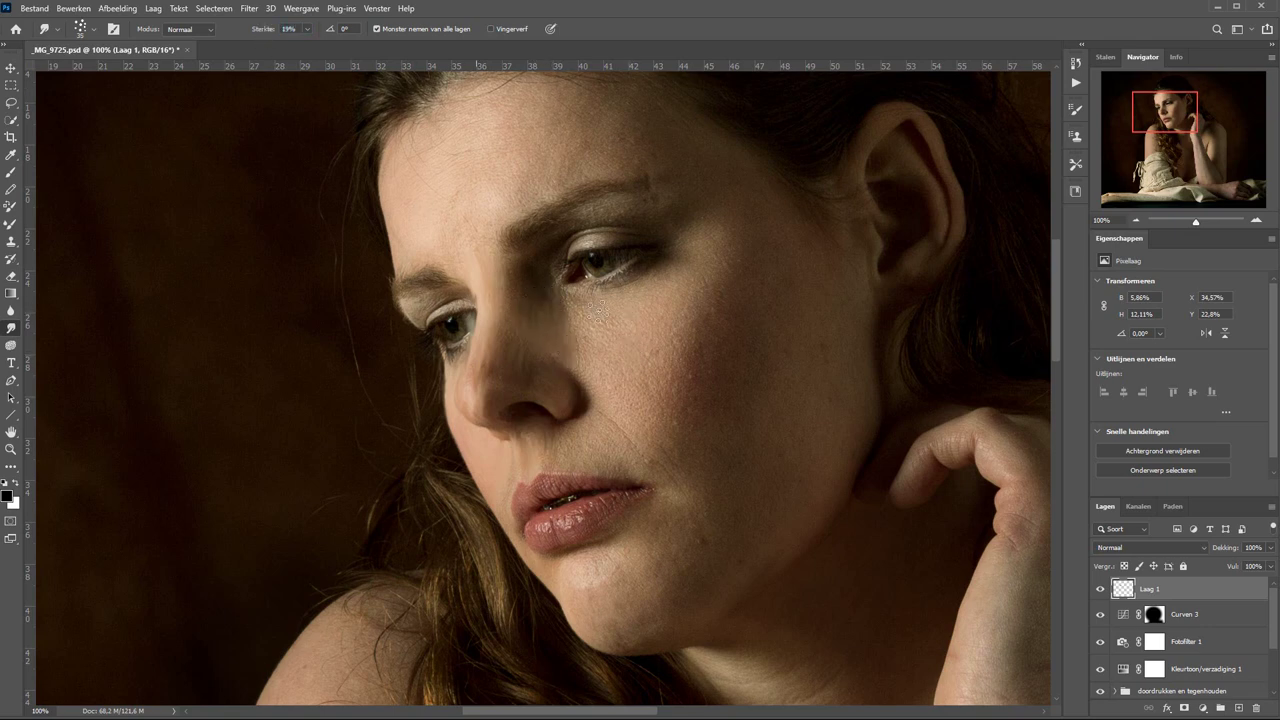
# - Smudge horizontal, vertical and diagonal strokes across the cheek below the eye
pyautogui.moveTo(662, 337); pyautogui.dragTo(589, 337)
pyautogui.moveTo(737, 312)
pyautogui.mouseDown()
pyautogui.moveTo(720, 380)
pyautogui.moveTo(692, 414)
pyautogui.mouseUp()
pyautogui.moveTo(705, 295)
pyautogui.mouseDown()
pyautogui.moveTo(686, 470)
pyautogui.moveTo(692, 370)
pyautogui.mouseUp()
pyautogui.moveTo(716, 246)
pyautogui.mouseDown()
pyautogui.moveTo(645, 330)
pyautogui.moveTo(608, 343)
pyautogui.mouseUp()
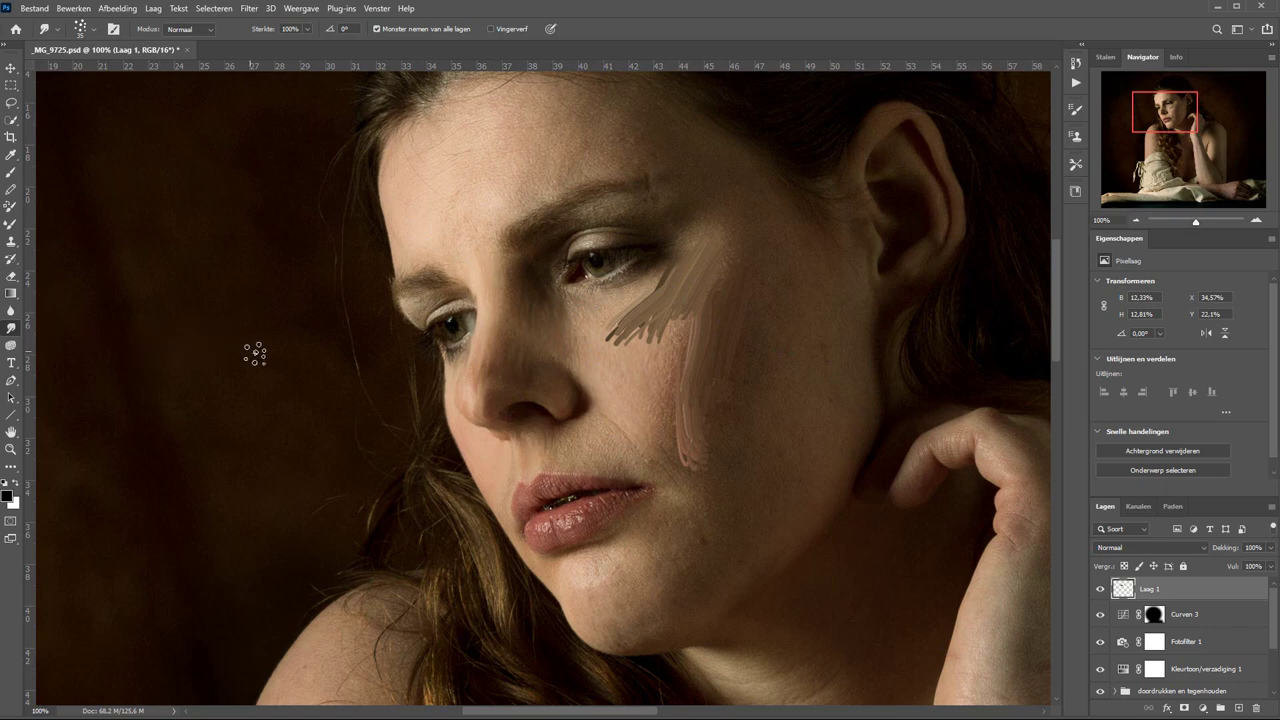
# - Erase the stray dark brown smudge streaks from the cheek
pyautogui.press('e')
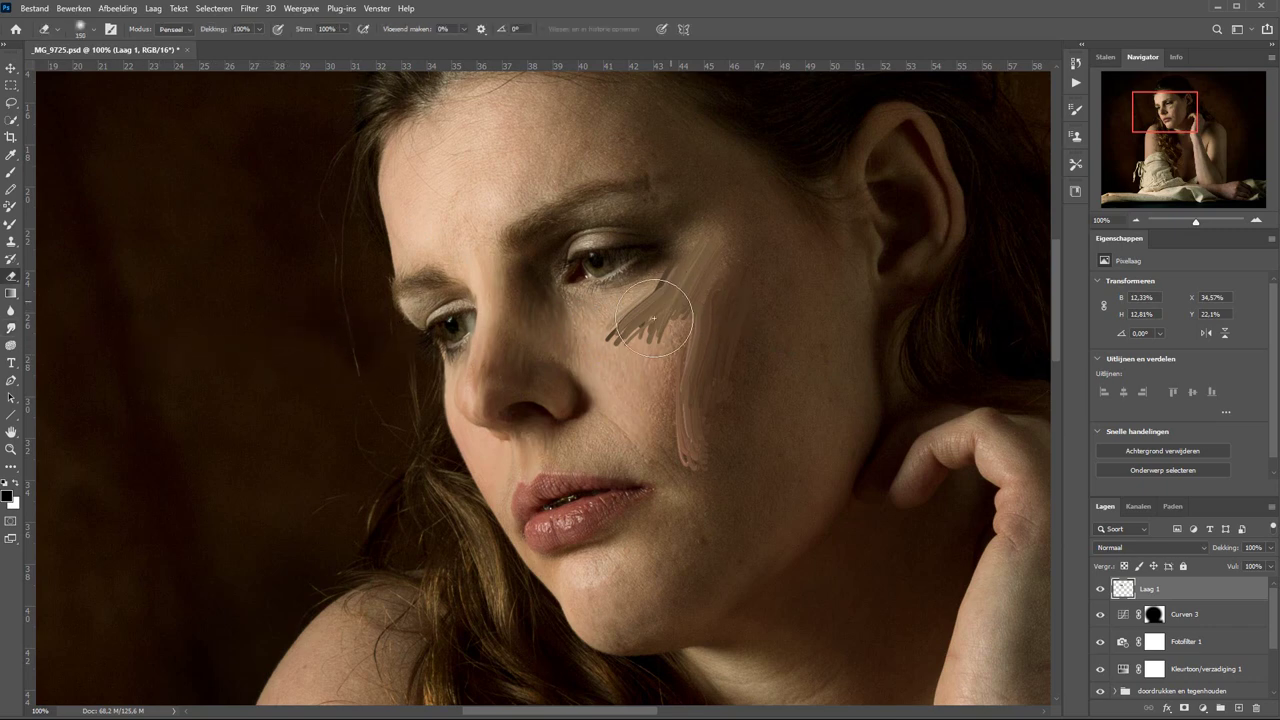
pyautogui.moveTo(653, 318); pyautogui.dragTo(692, 458)
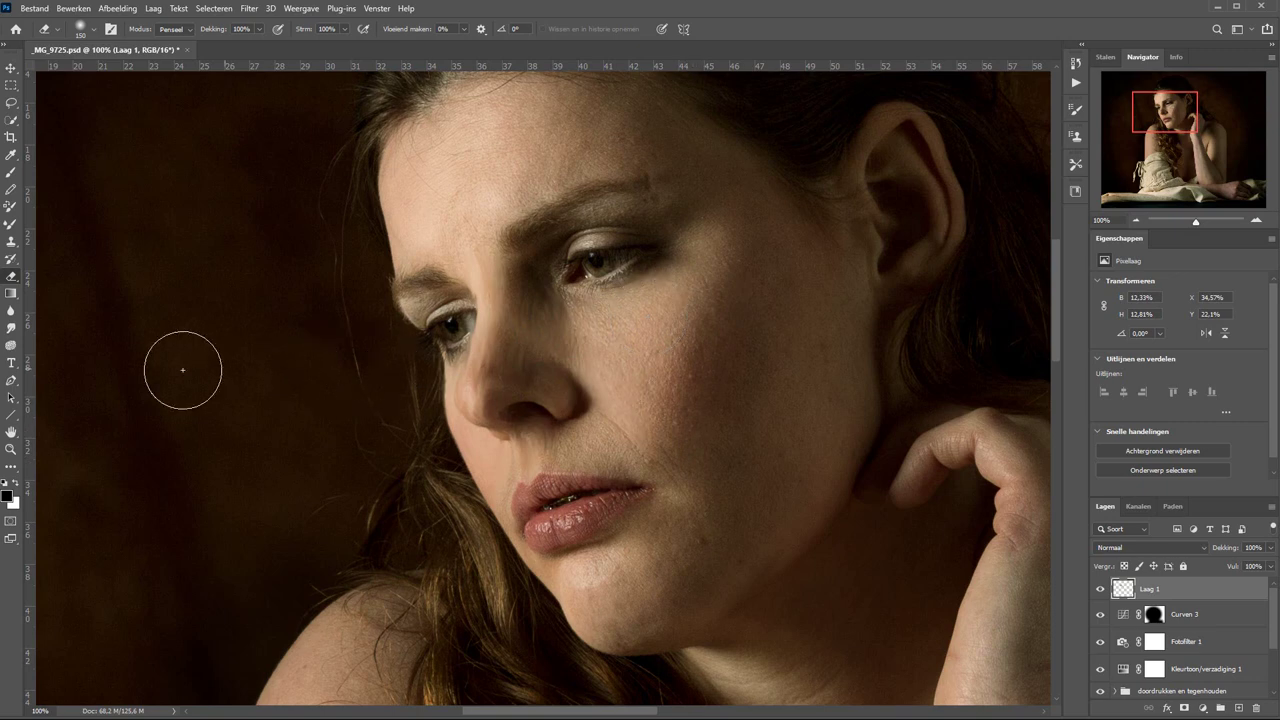
pyautogui.click(10, 328)
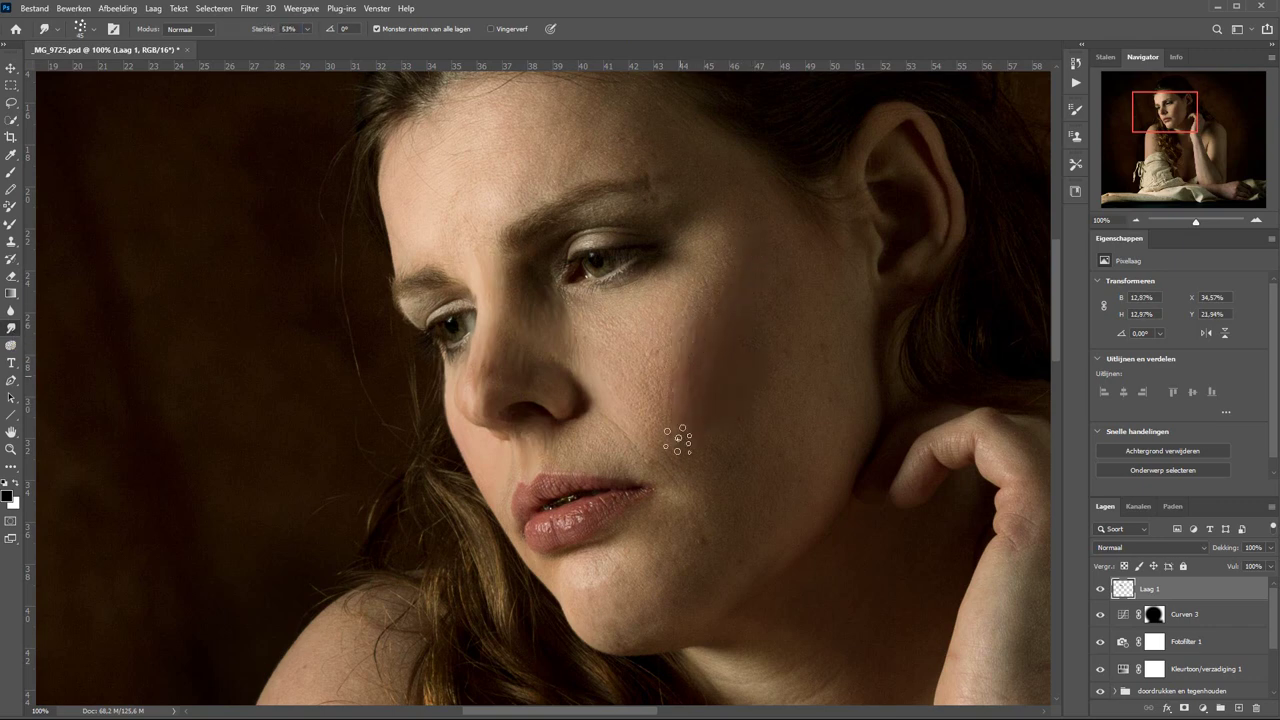
# - At 30% strength with a larger brush, smudge strokes beside the mouth and over the chin
pyautogui.press('3')
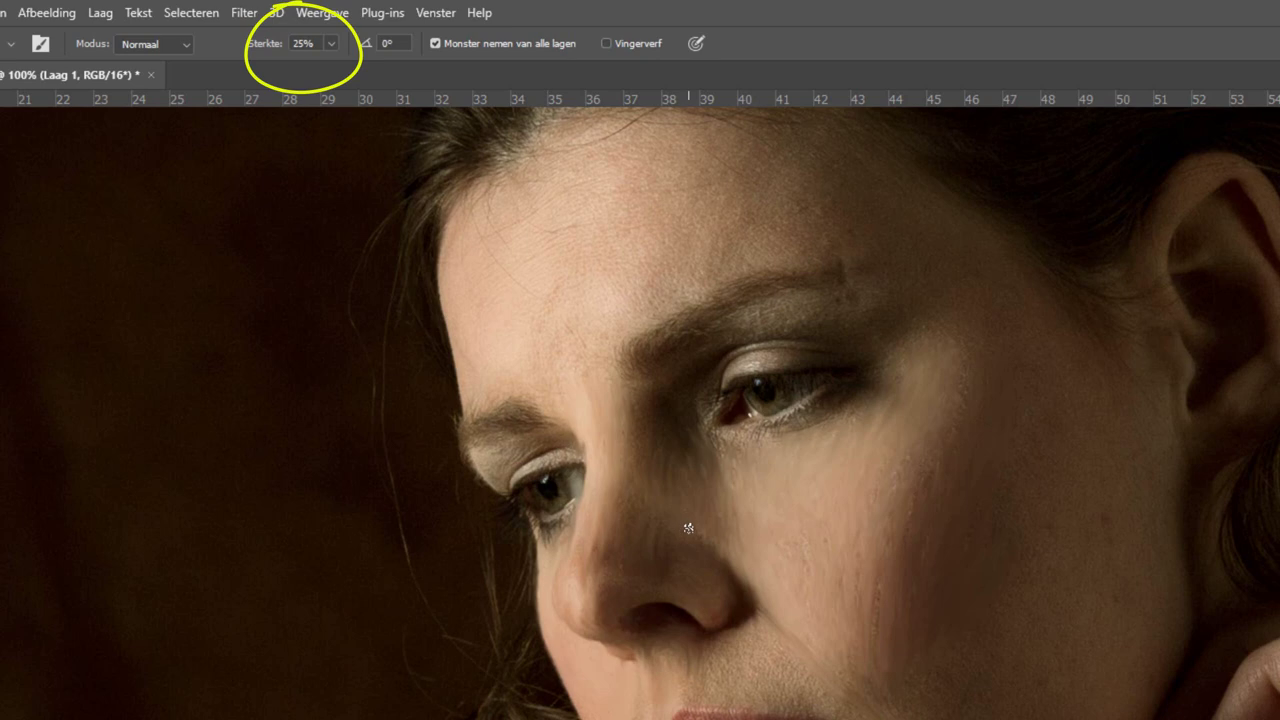
pyautogui.press('3')
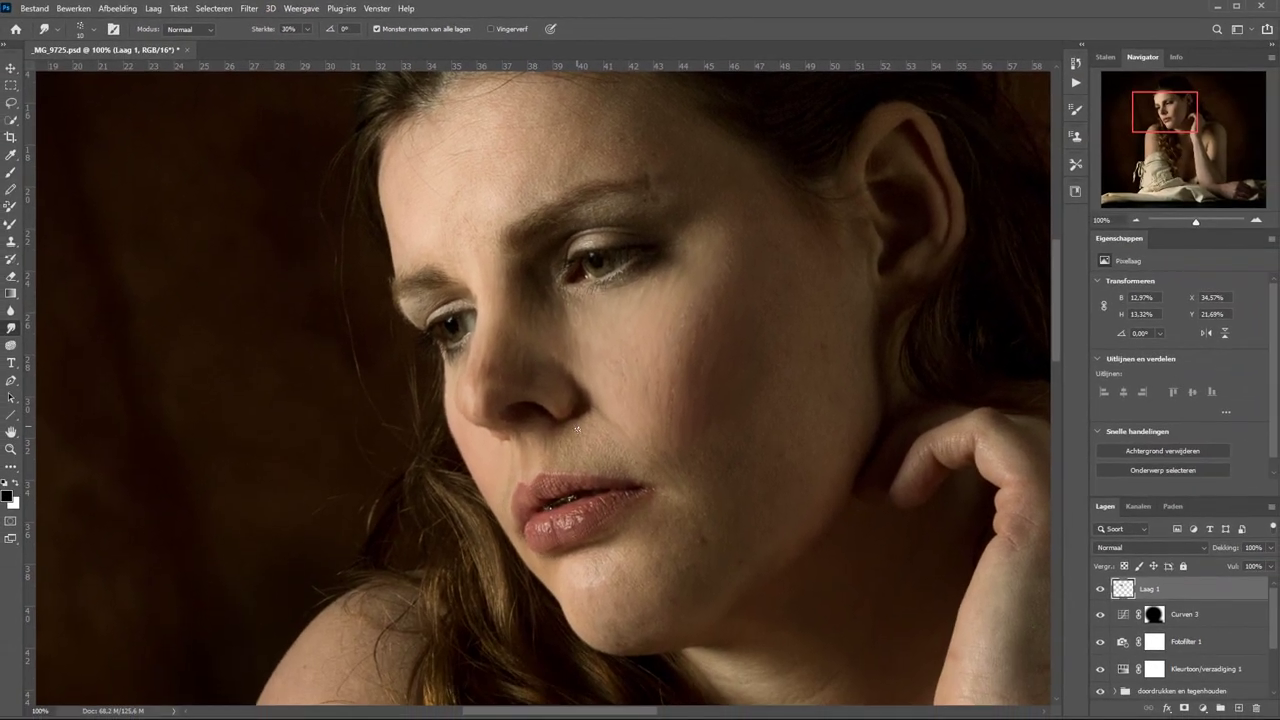
pyautogui.press(']')
pyautogui.press(']')
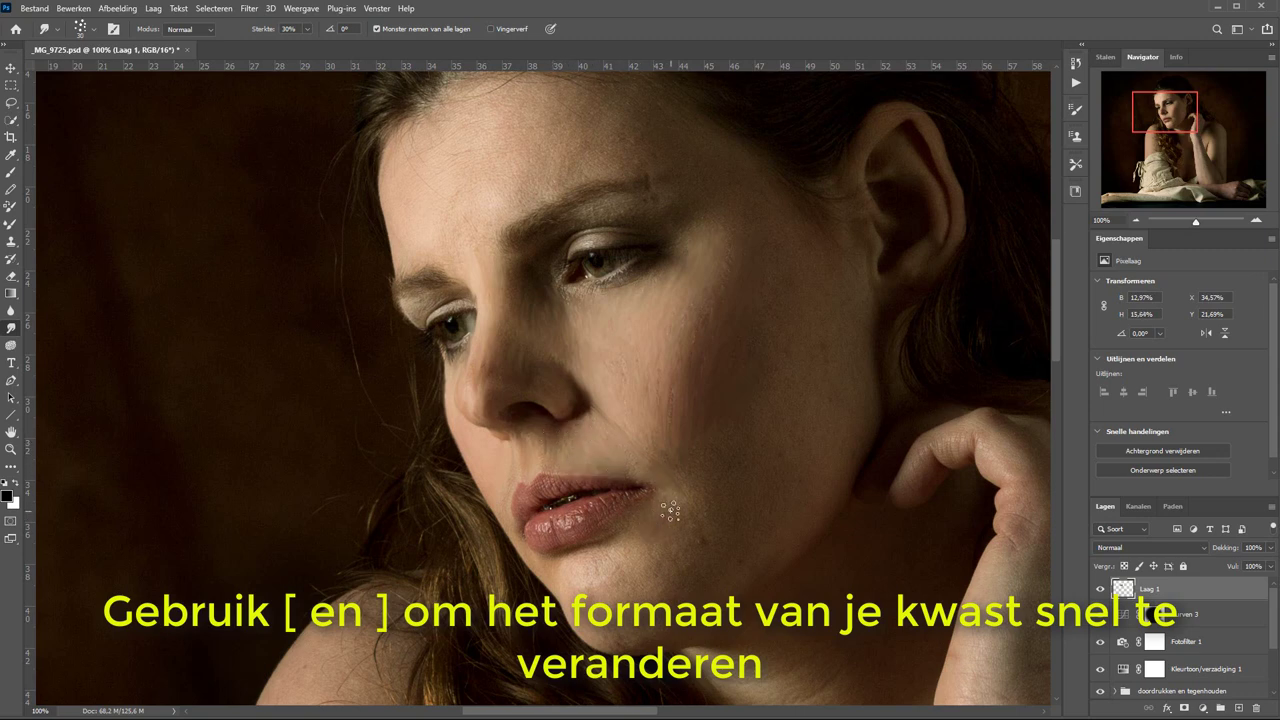
pyautogui.moveTo(667, 500); pyautogui.dragTo(679, 545)
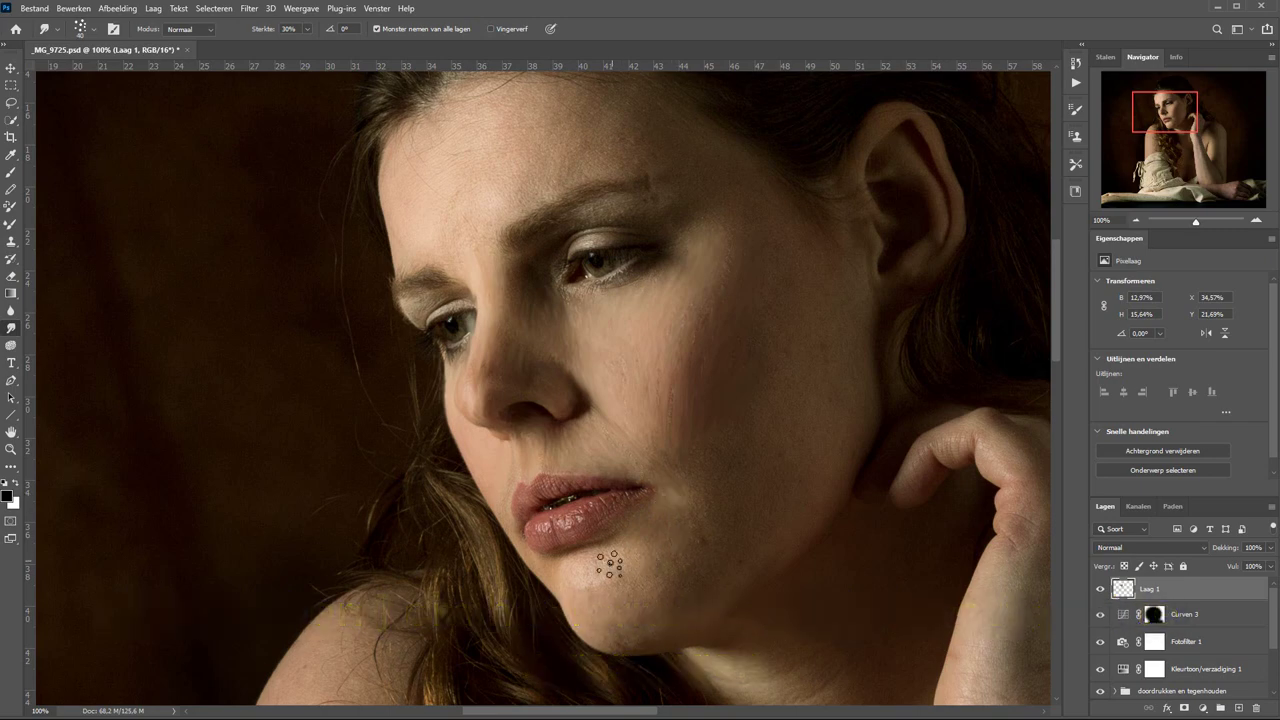
pyautogui.moveTo(610, 565); pyautogui.dragTo(592, 567)
pyautogui.press('z')
pyautogui.click(575, 514)
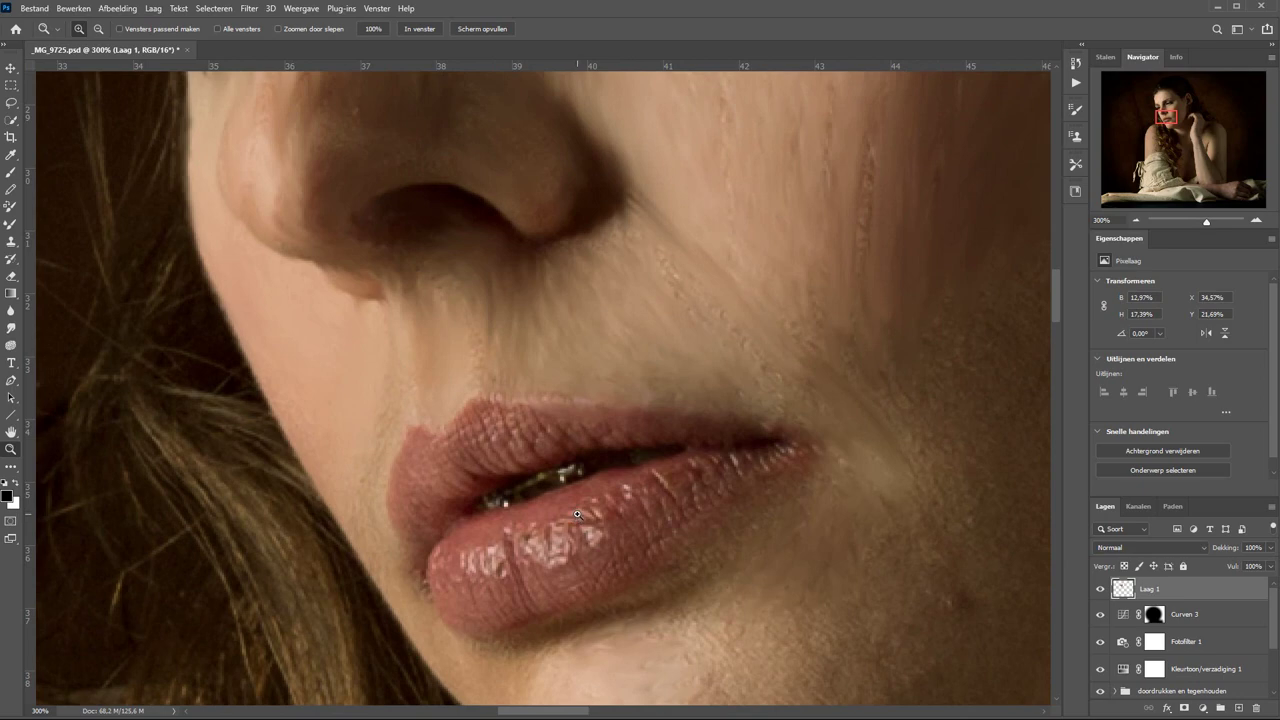
# - Smudge the upper lip, lower lip, teeth highlights and lip corner with a size-9 brush at higher strength
pyautogui.click(577, 514)
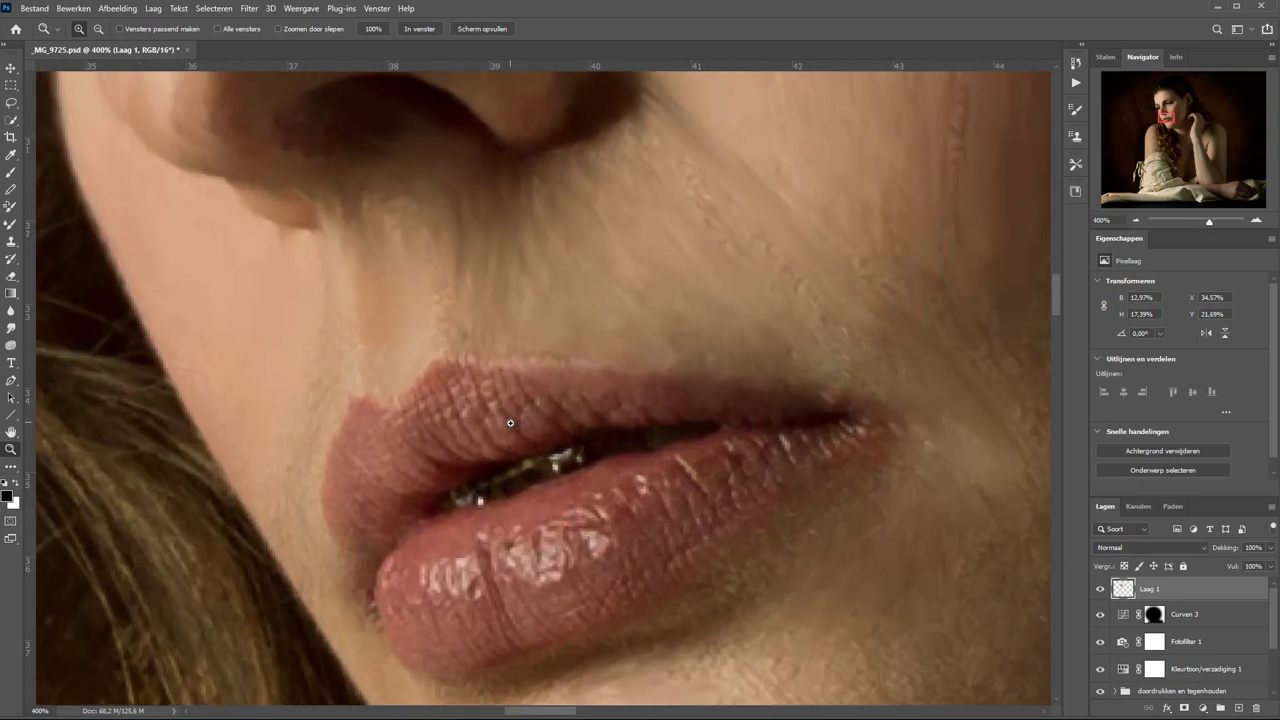
pyautogui.click(11, 328)
pyautogui.press('[')
pyautogui.press('[')
pyautogui.press('[')
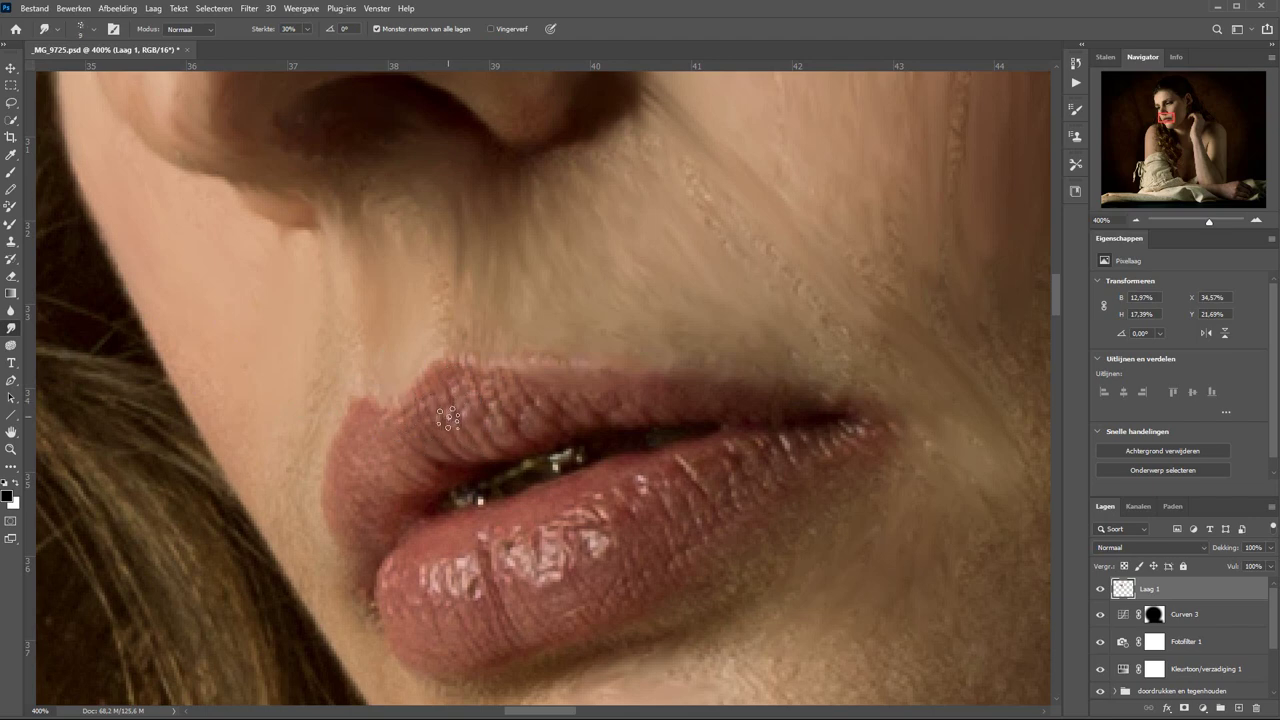
pyautogui.press('7')
pyautogui.moveTo(446, 407)
pyautogui.mouseDown()
pyautogui.moveTo(427, 461)
pyautogui.moveTo(546, 498)
pyautogui.mouseUp()
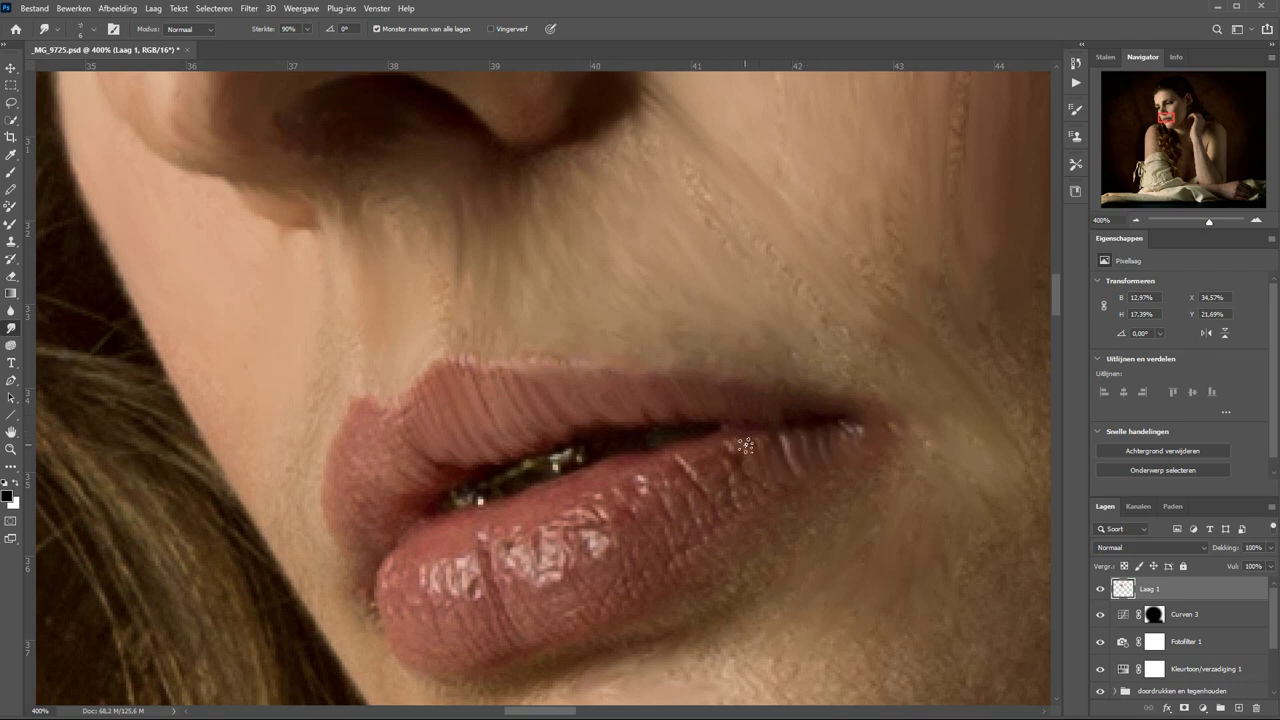
pyautogui.moveTo(715, 451); pyautogui.dragTo(759, 508)
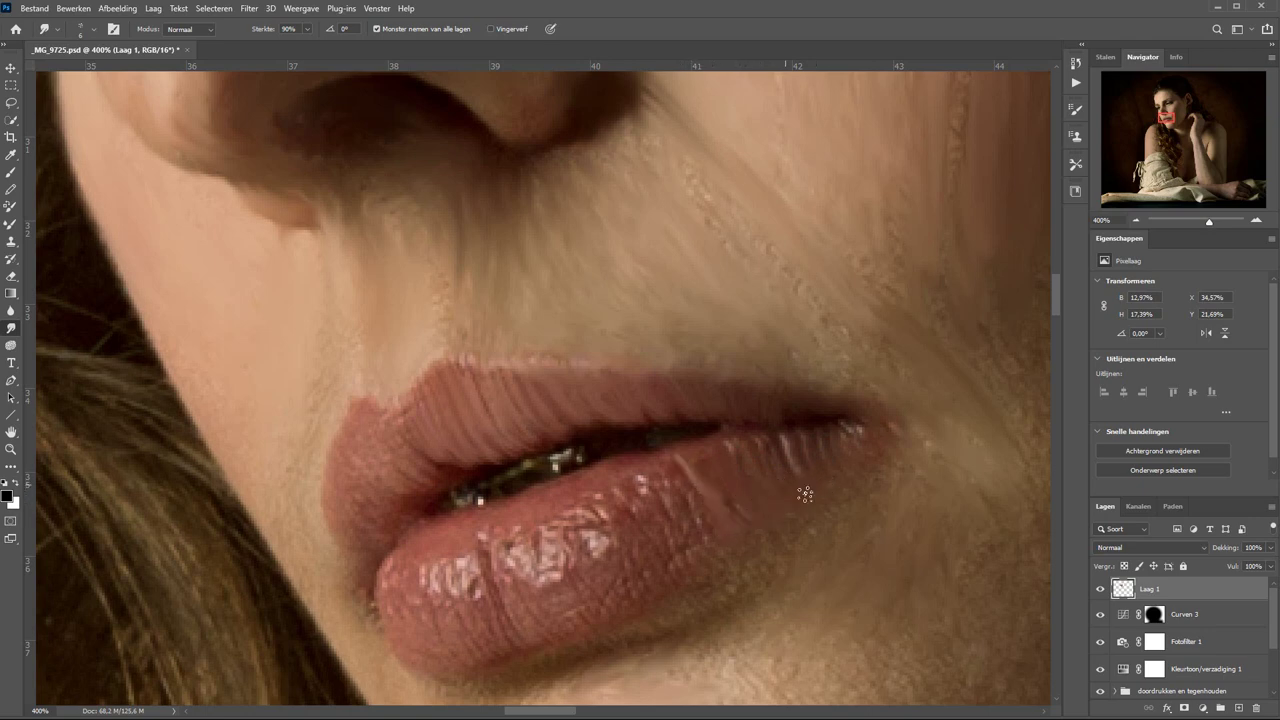
pyautogui.moveTo(596, 509); pyautogui.dragTo(648, 483)
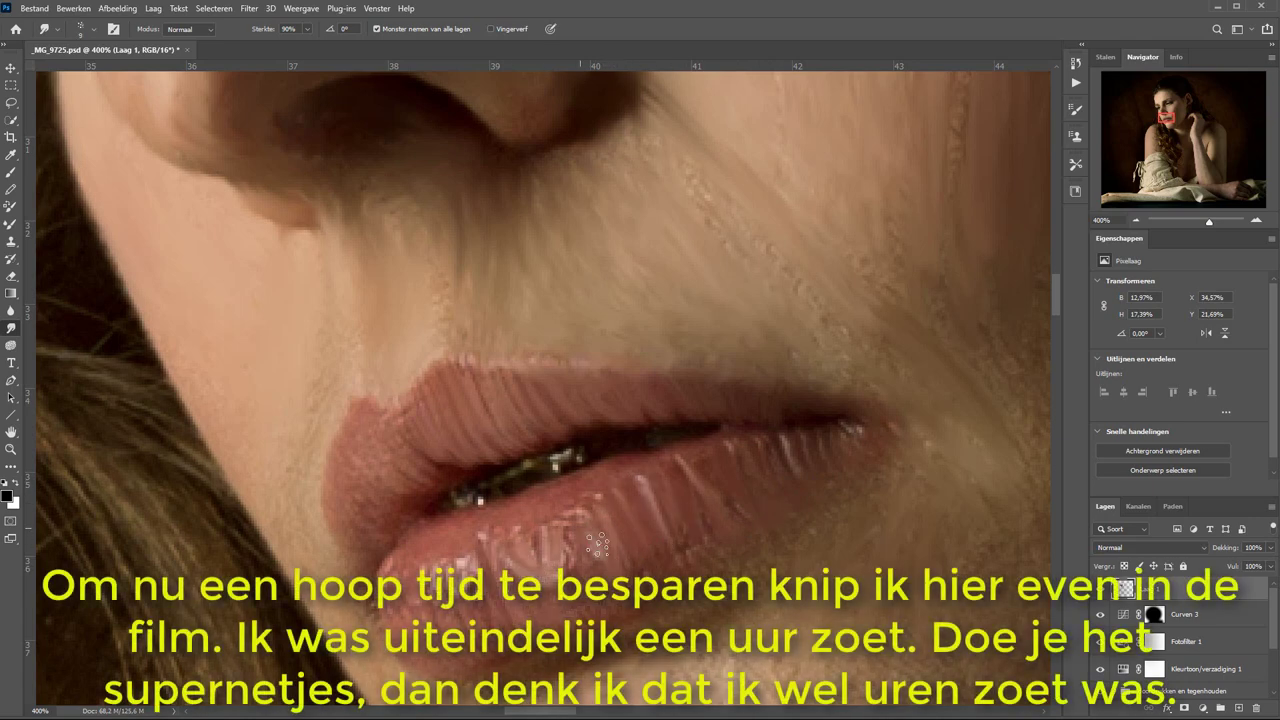
pyautogui.moveTo(597, 543); pyautogui.dragTo(360, 504)
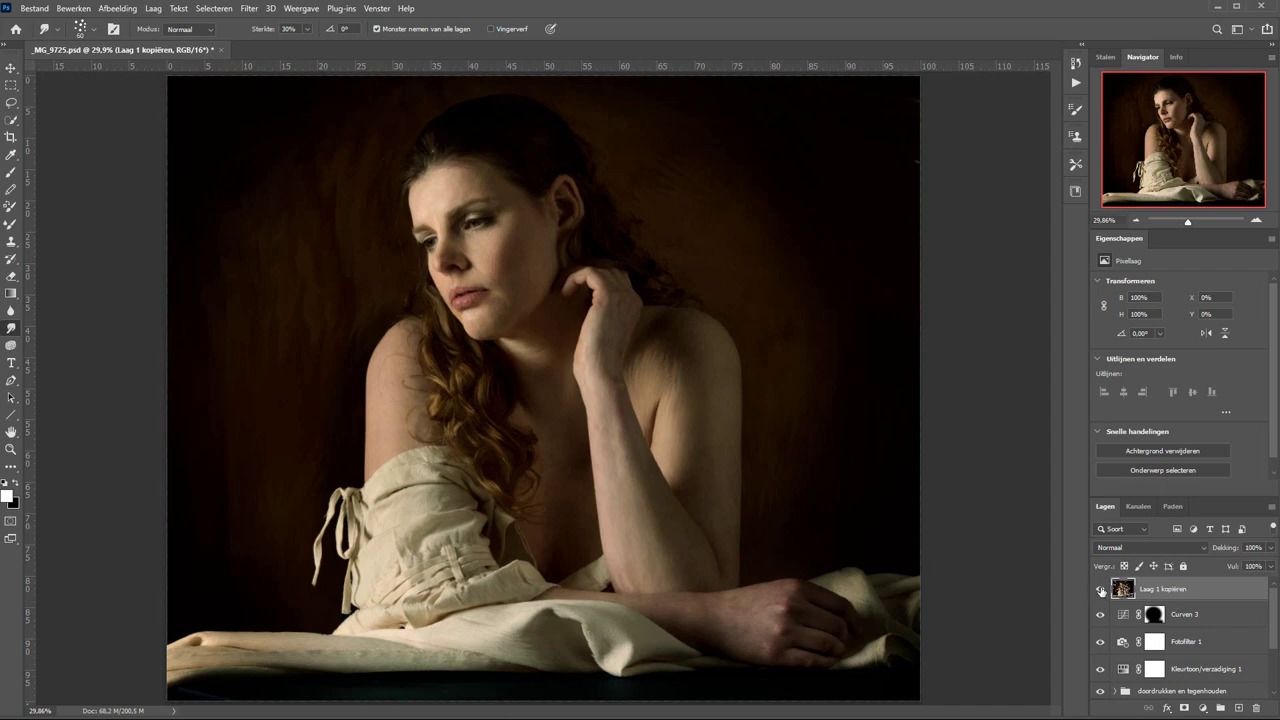
pyautogui.press('alt')
pyautogui.keyDown('alt'); pyautogui.click(1100, 590); pyautogui.keyUp('alt')
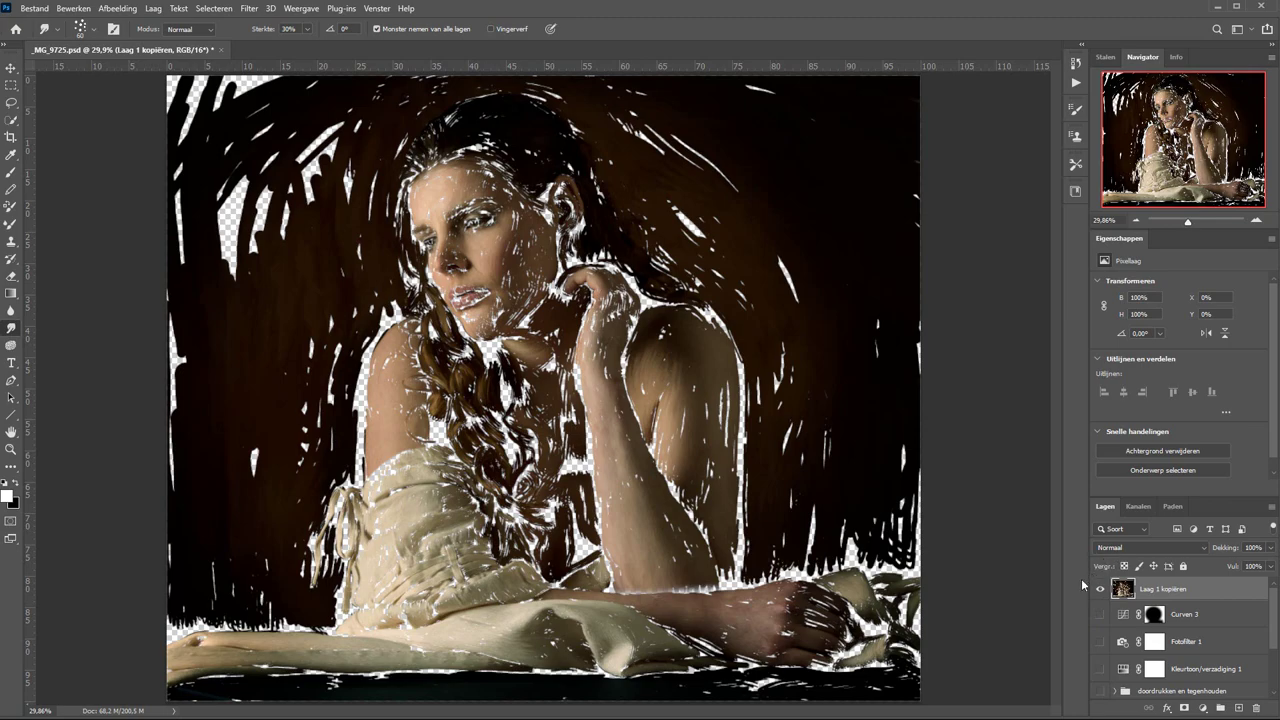
pyautogui.press('z')
pyautogui.click(494, 362)
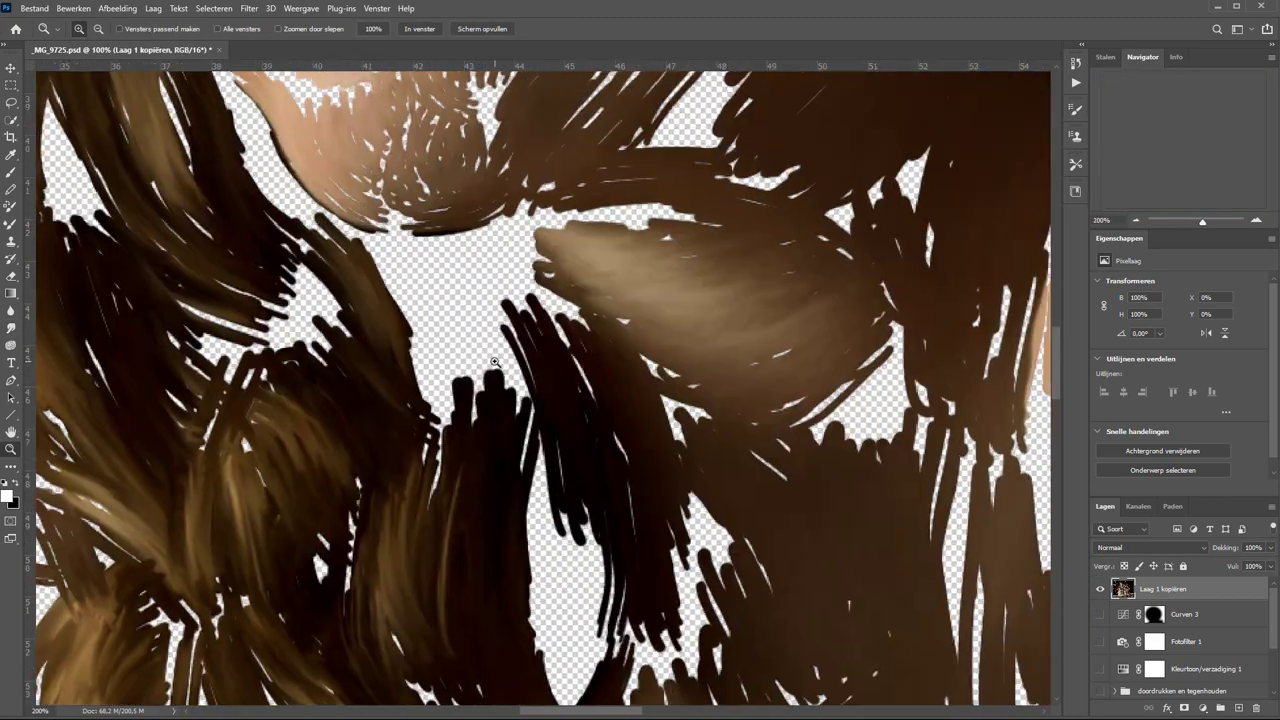
pyautogui.click(494, 362)
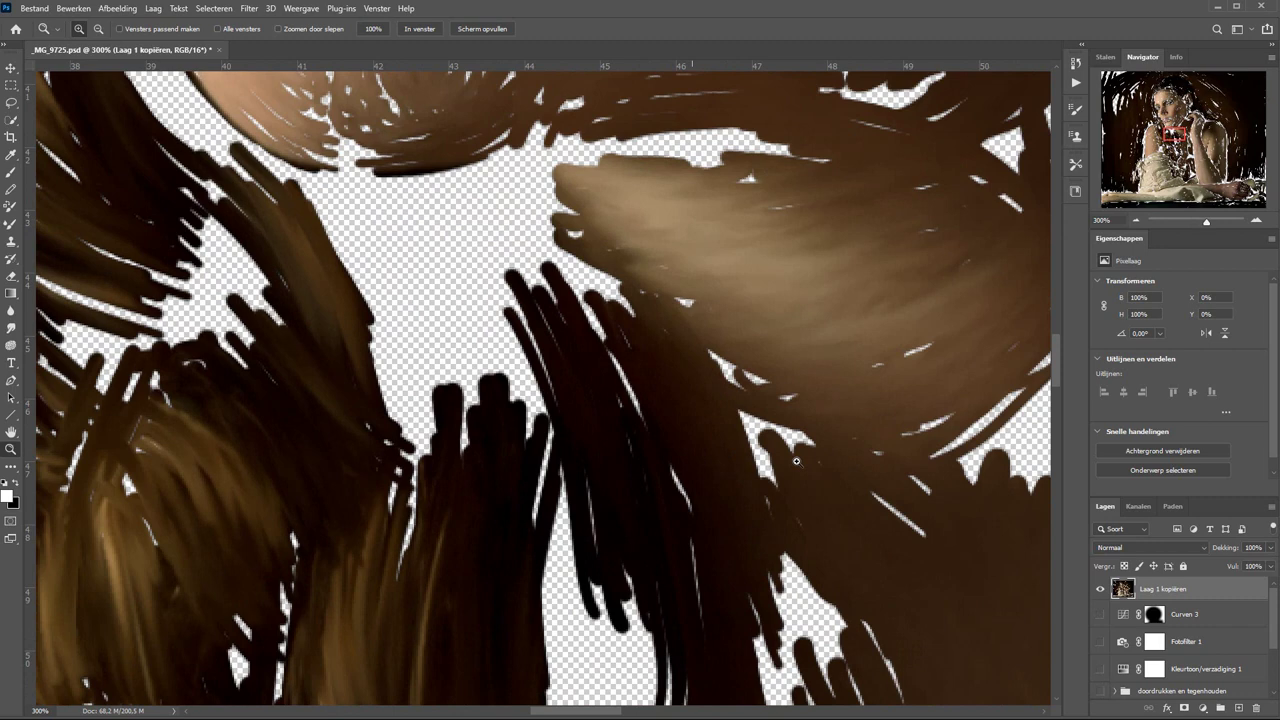
pyautogui.keyDown('alt'); pyautogui.click(1100, 590); pyautogui.keyUp('alt')
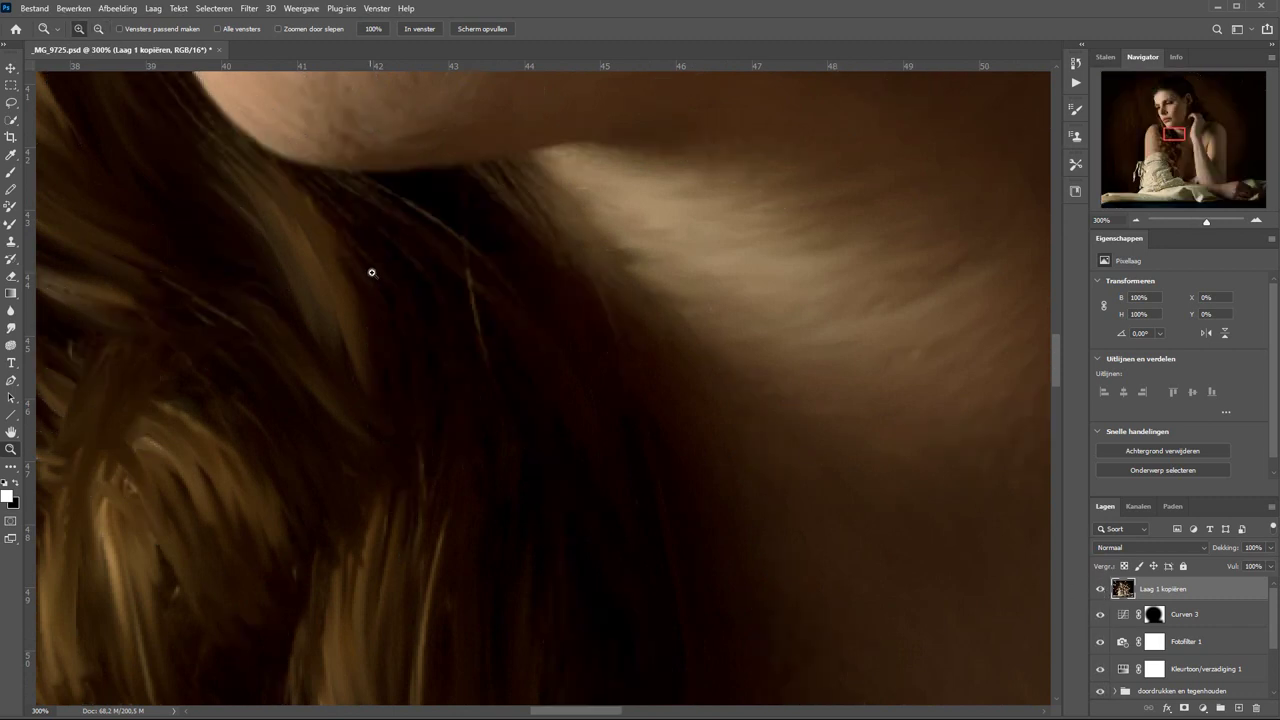
pyautogui.click(11, 327)
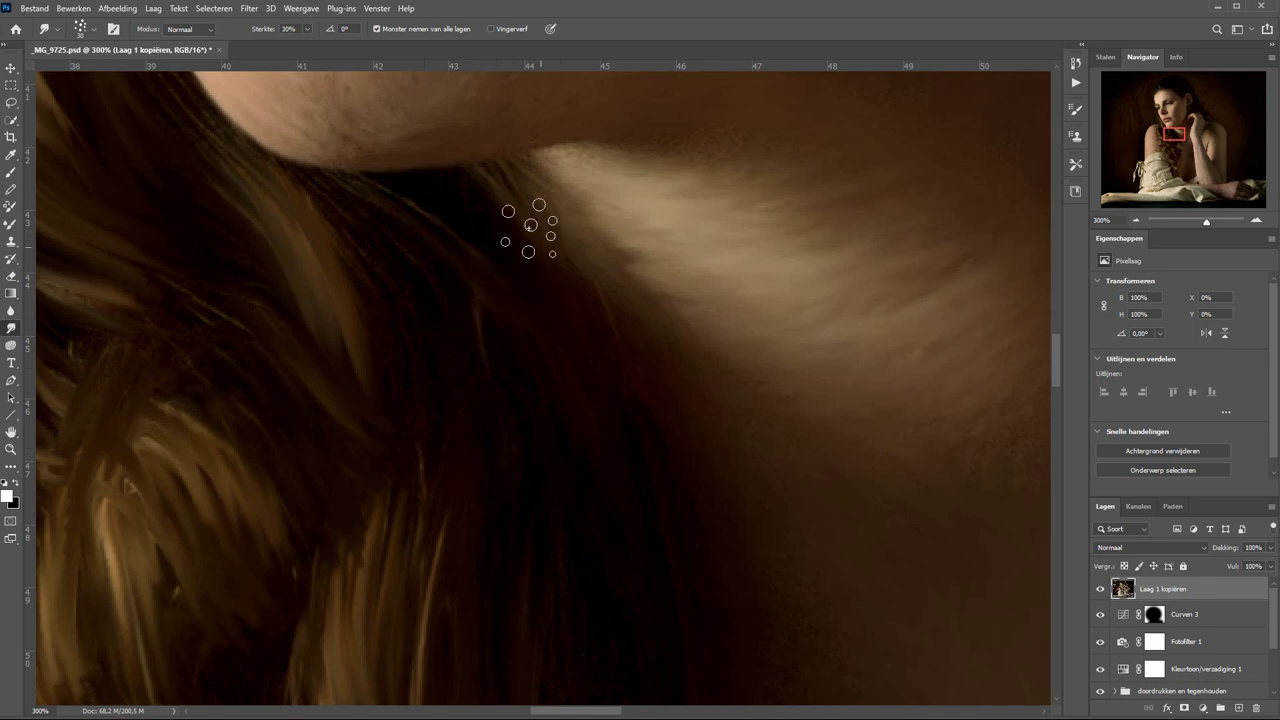
pyautogui.press('[')
pyautogui.press('[')
pyautogui.press('[')
pyautogui.moveTo(505, 192)
pyautogui.mouseDown()
pyautogui.moveTo(563, 477)
pyautogui.moveTo(711, 674)
pyautogui.mouseUp()
pyautogui.moveTo(617, 366); pyautogui.dragTo(633, 427)
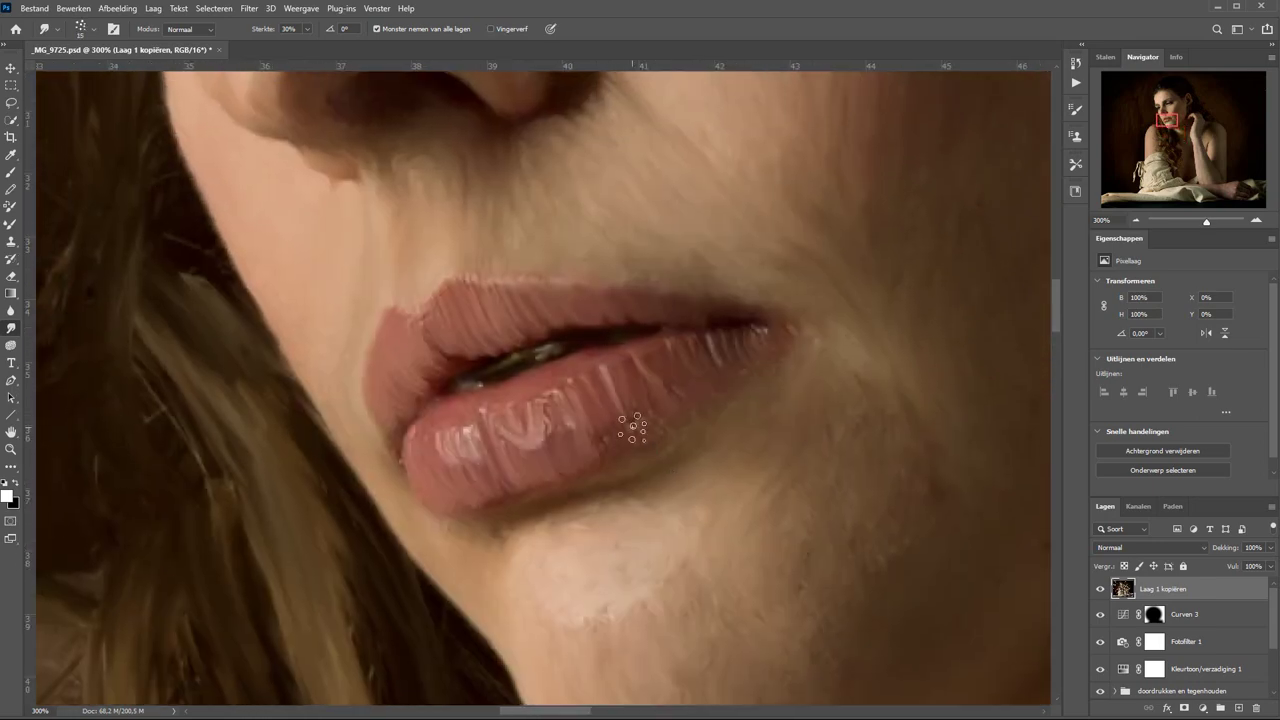
pyautogui.hotkey('ctrl', '1')
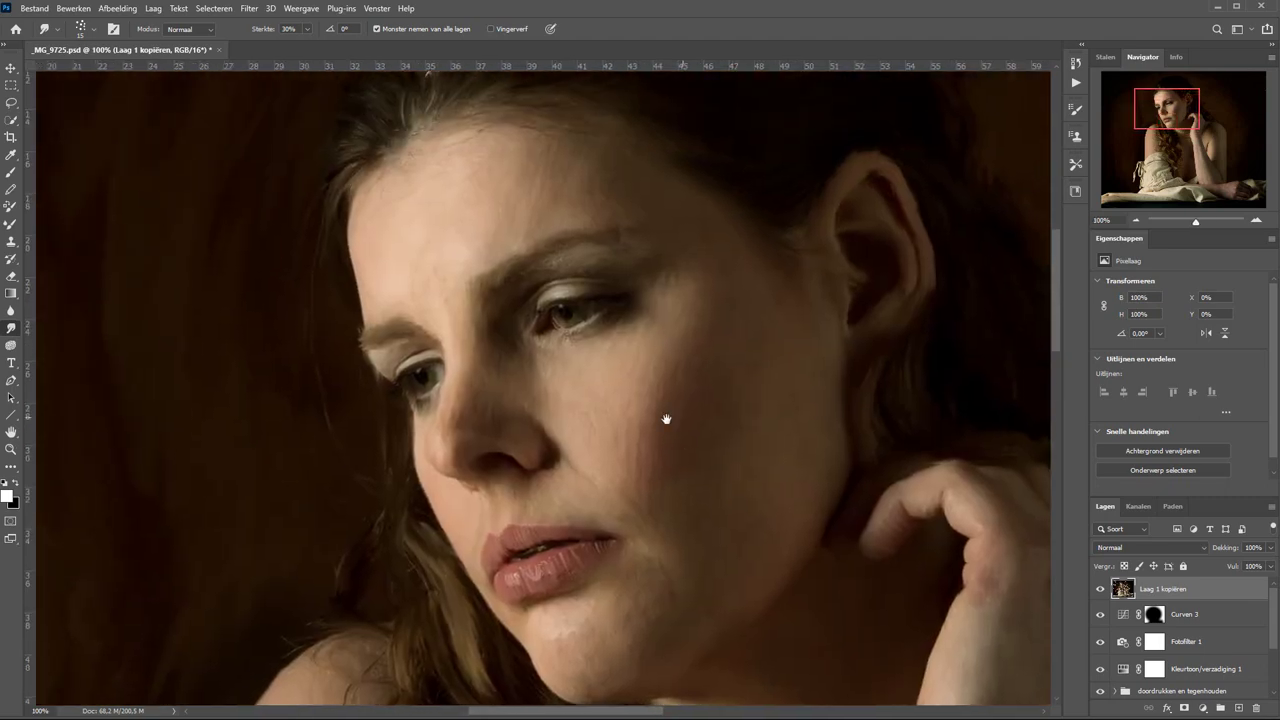
pyautogui.moveTo(680, 245); pyautogui.dragTo(600, 385)
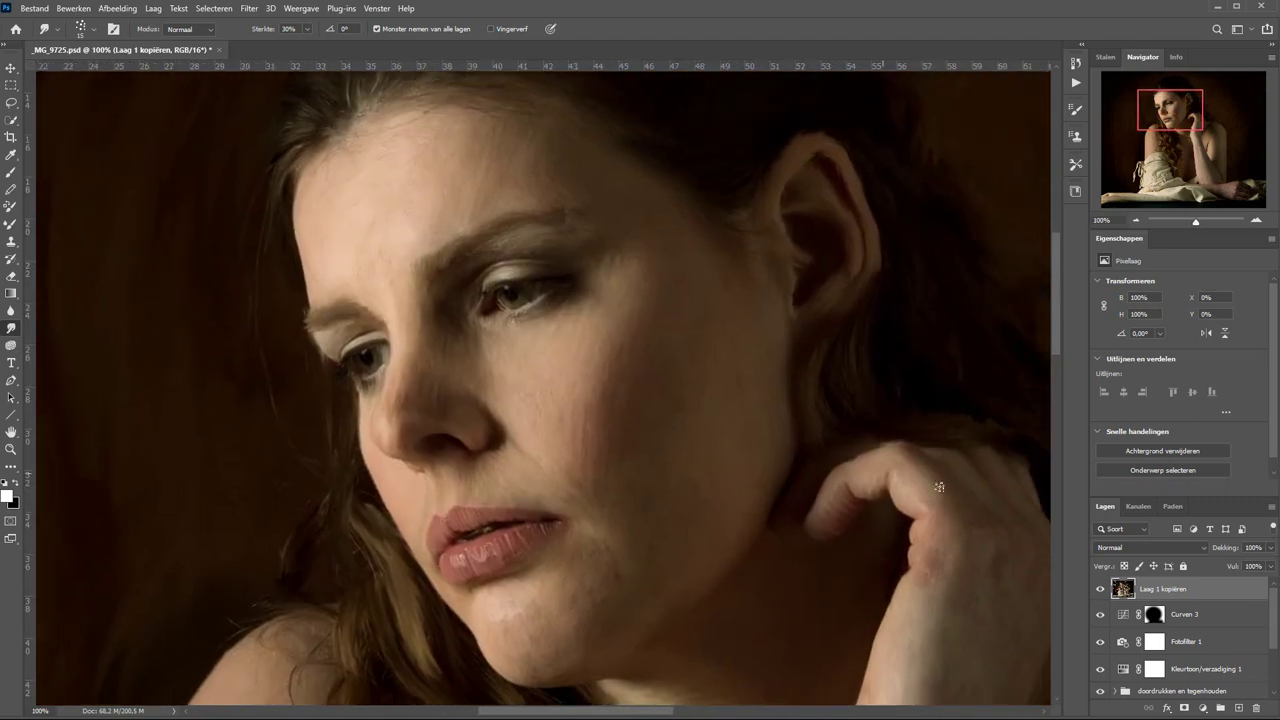
pyautogui.click(1101, 590)
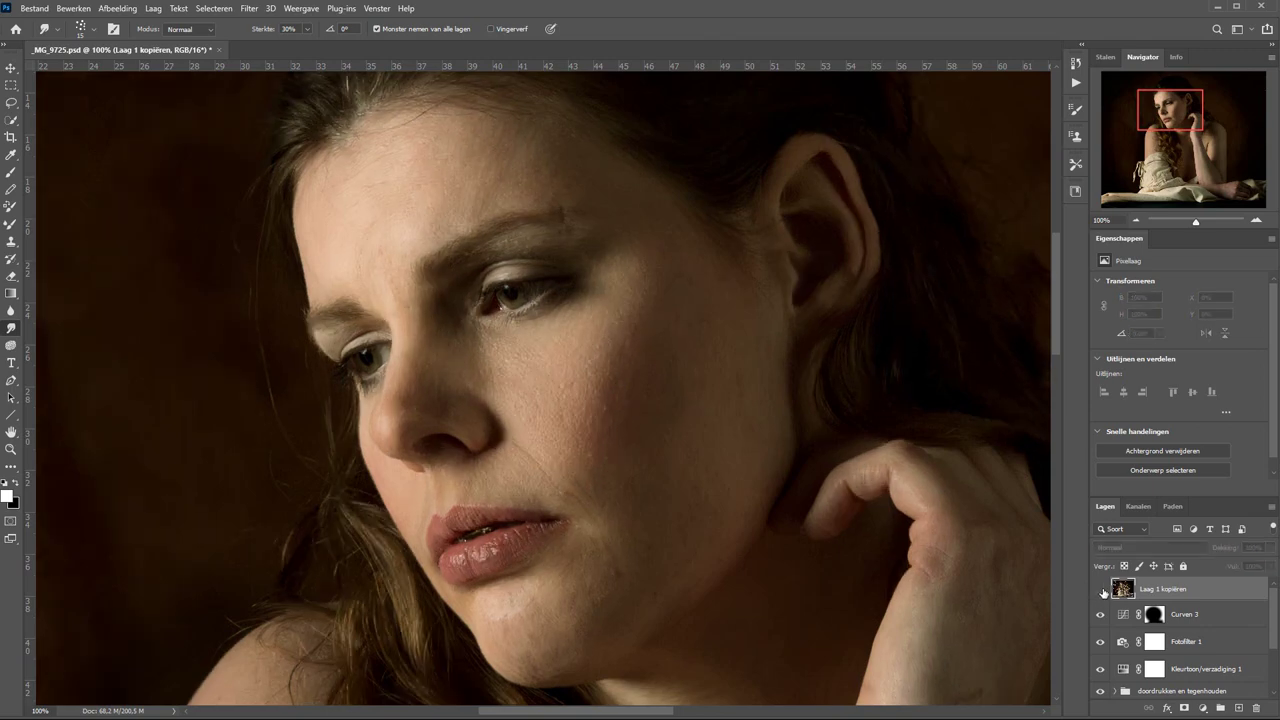
pyautogui.click(1101, 590)
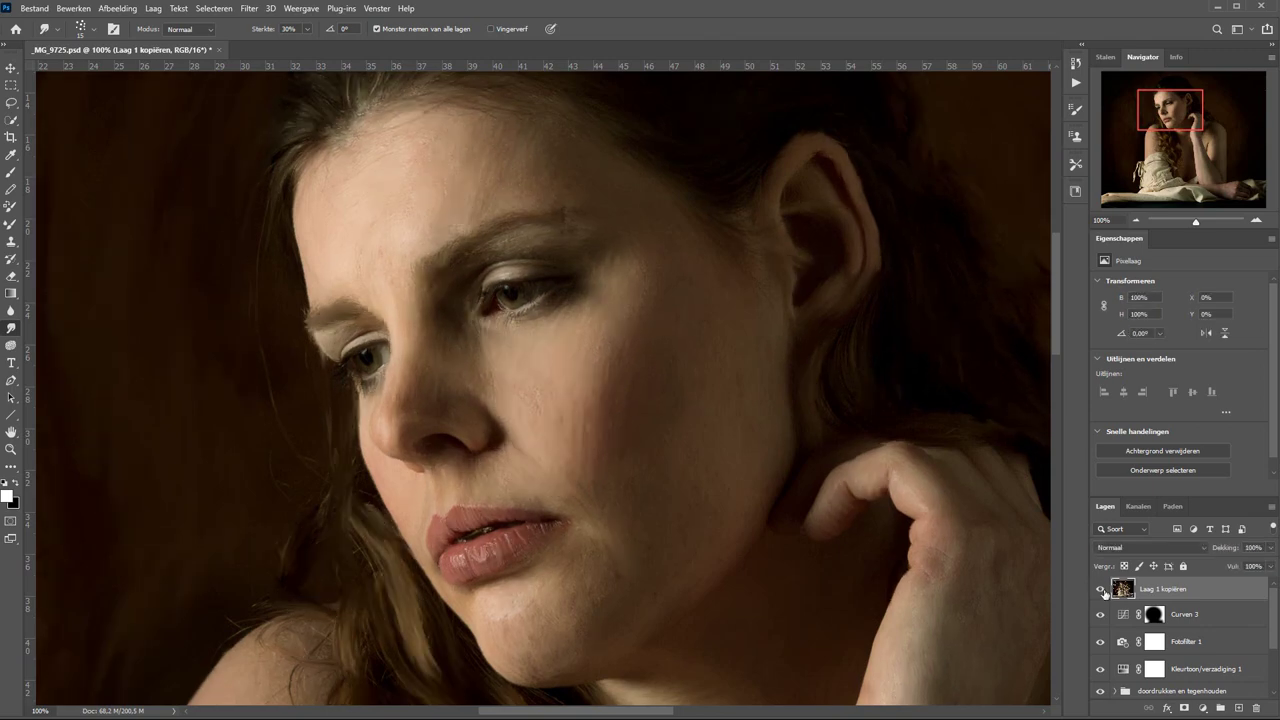
pyautogui.keyDown('alt'); pyautogui.click(1101, 590); pyautogui.keyUp('alt')
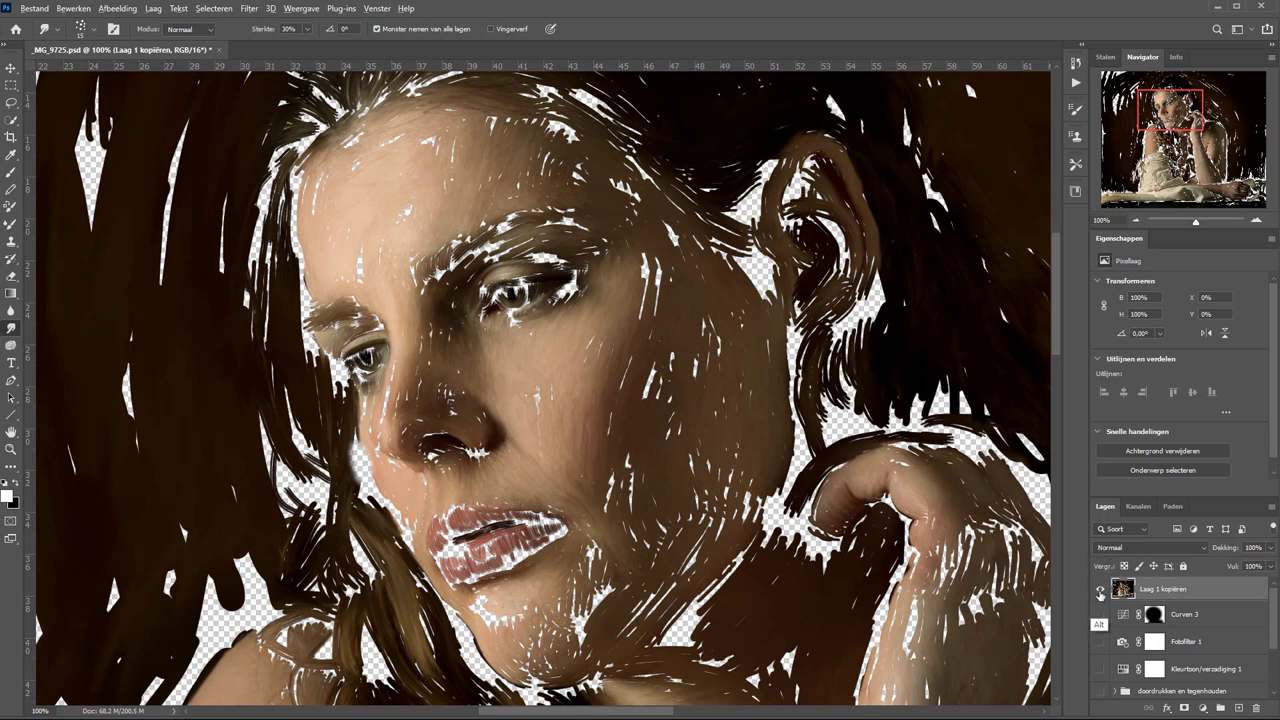
pyautogui.keyDown('alt'); pyautogui.click(1101, 590); pyautogui.keyUp('alt')
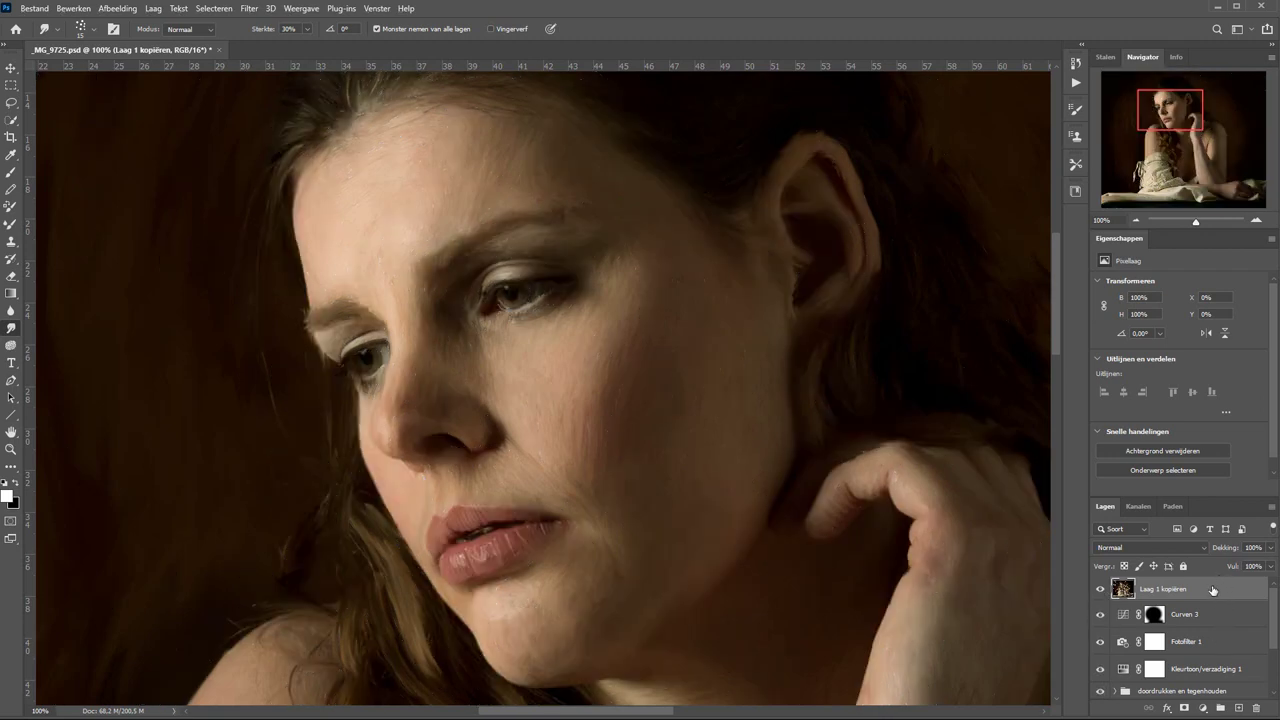
# - Give Laag 1 kopiëren a Multiply Slagschaduw: 3% opacity, 156°, 7 px distance, 8% spread, 8 px size
pyautogui.doubleClick(1216, 592)
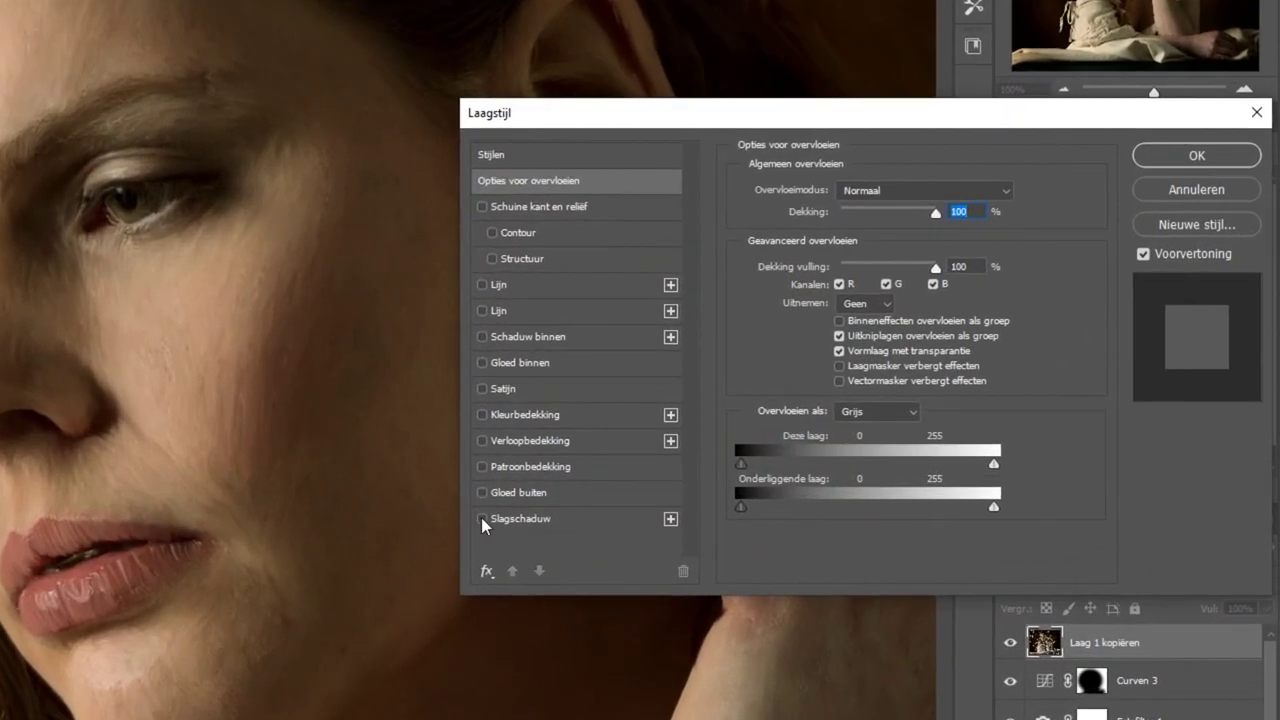
pyautogui.click(481, 518)
pyautogui.click(499, 516)
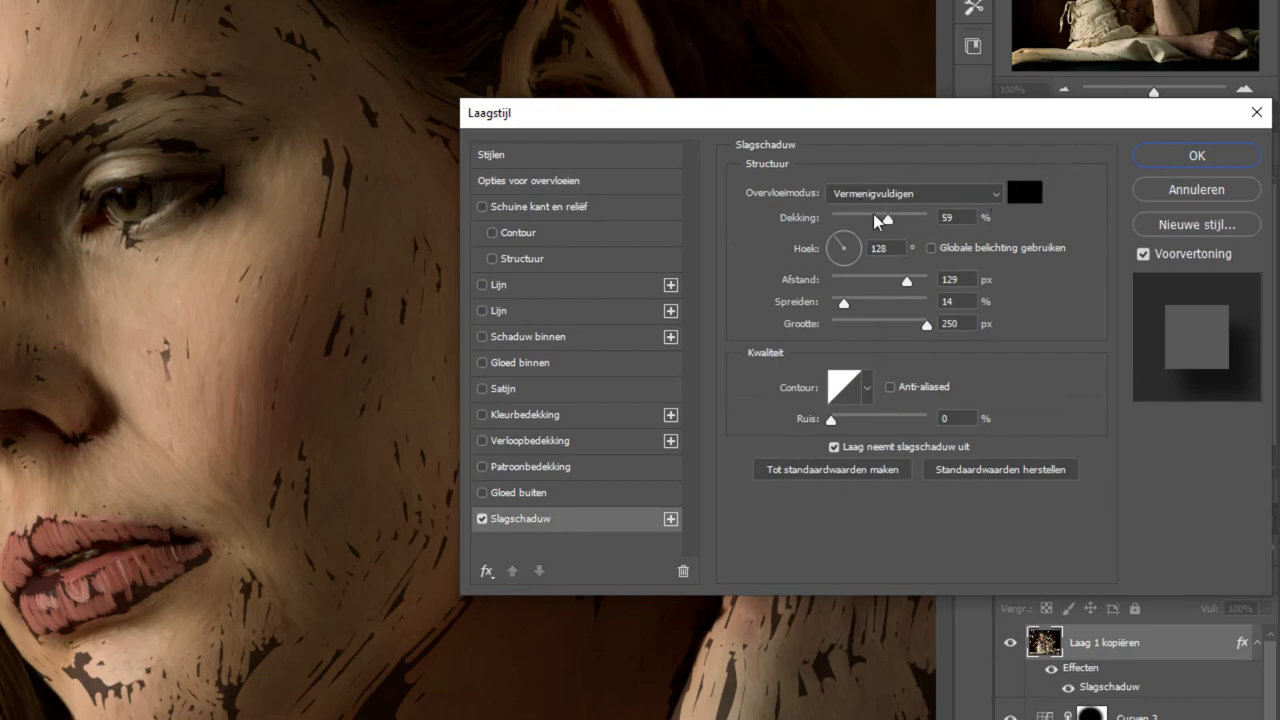
pyautogui.moveTo(864, 216); pyautogui.dragTo(841, 219)
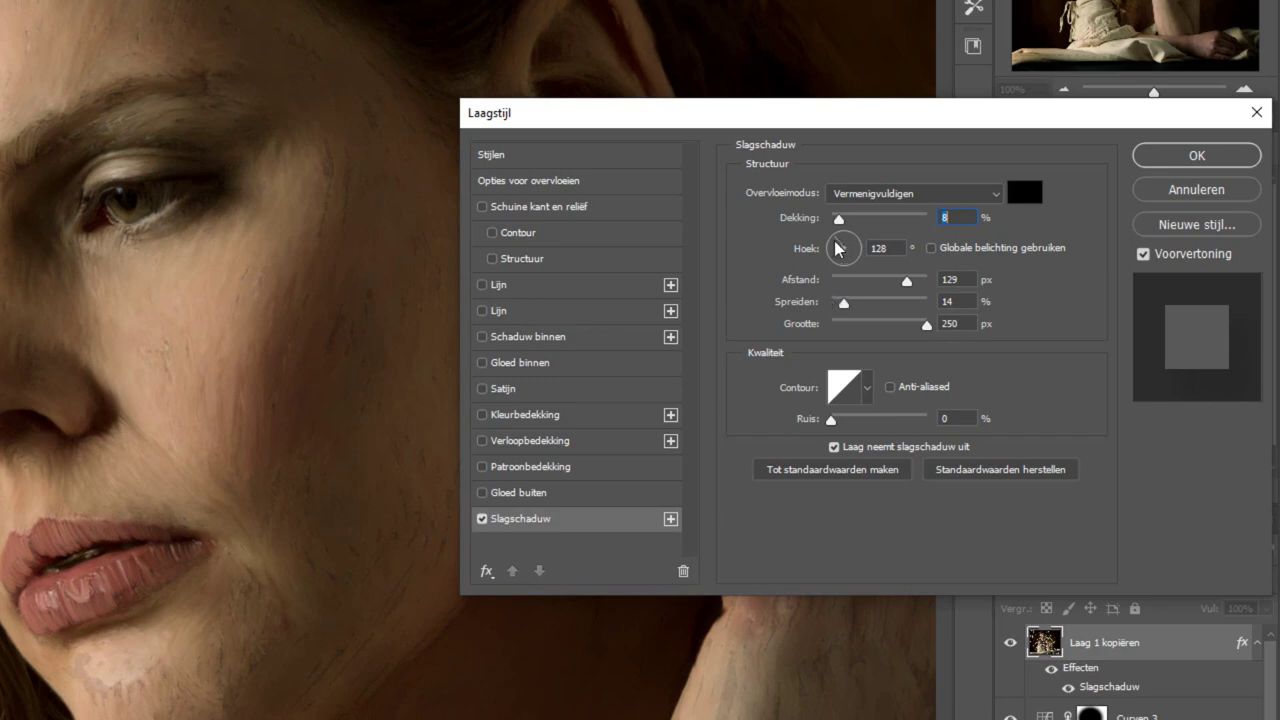
pyautogui.moveTo(836, 241); pyautogui.dragTo(833, 249)
pyautogui.moveTo(906, 282)
pyautogui.mouseDown()
pyautogui.moveTo(861, 285)
pyautogui.moveTo(886, 302)
pyautogui.mouseUp()
pyautogui.moveTo(900, 217); pyautogui.dragTo(927, 217)
pyautogui.click(886, 303)
pyautogui.moveTo(885, 323)
pyautogui.mouseDown()
pyautogui.moveTo(848, 325)
pyautogui.moveTo(838, 283)
pyautogui.moveTo(839, 326)
pyautogui.mouseUp()
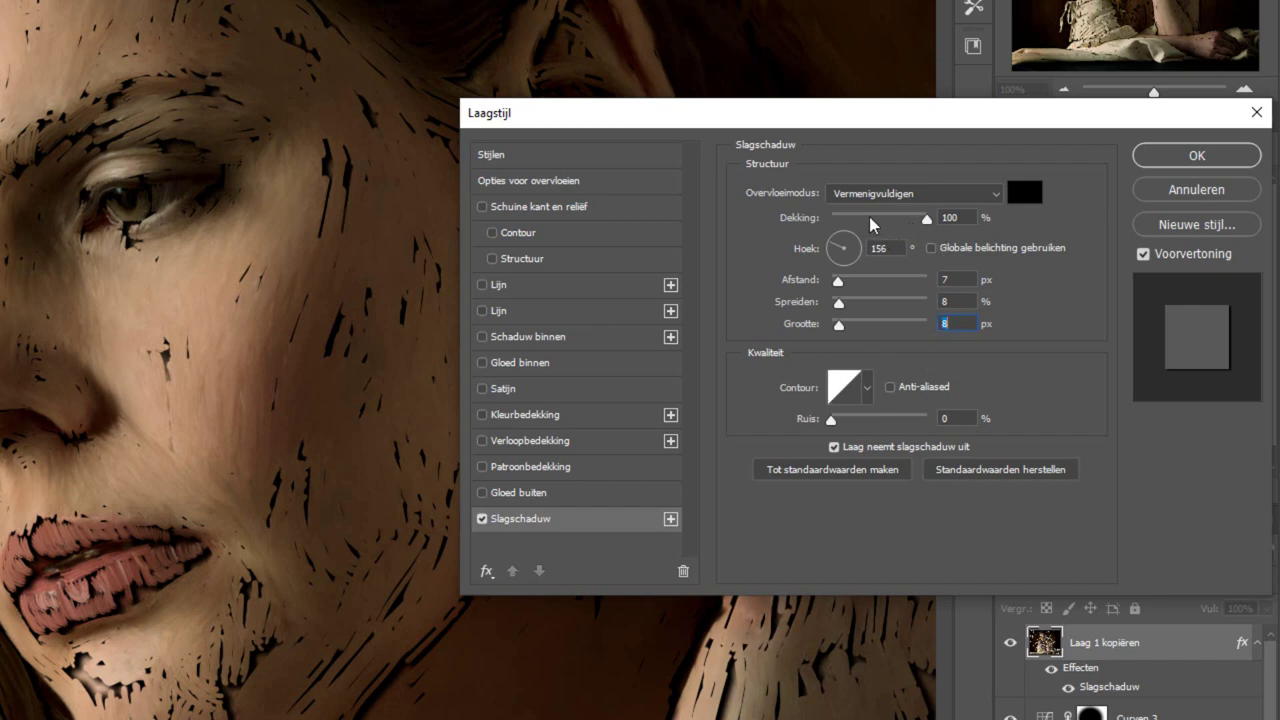
pyautogui.moveTo(860, 219); pyautogui.dragTo(830, 219)
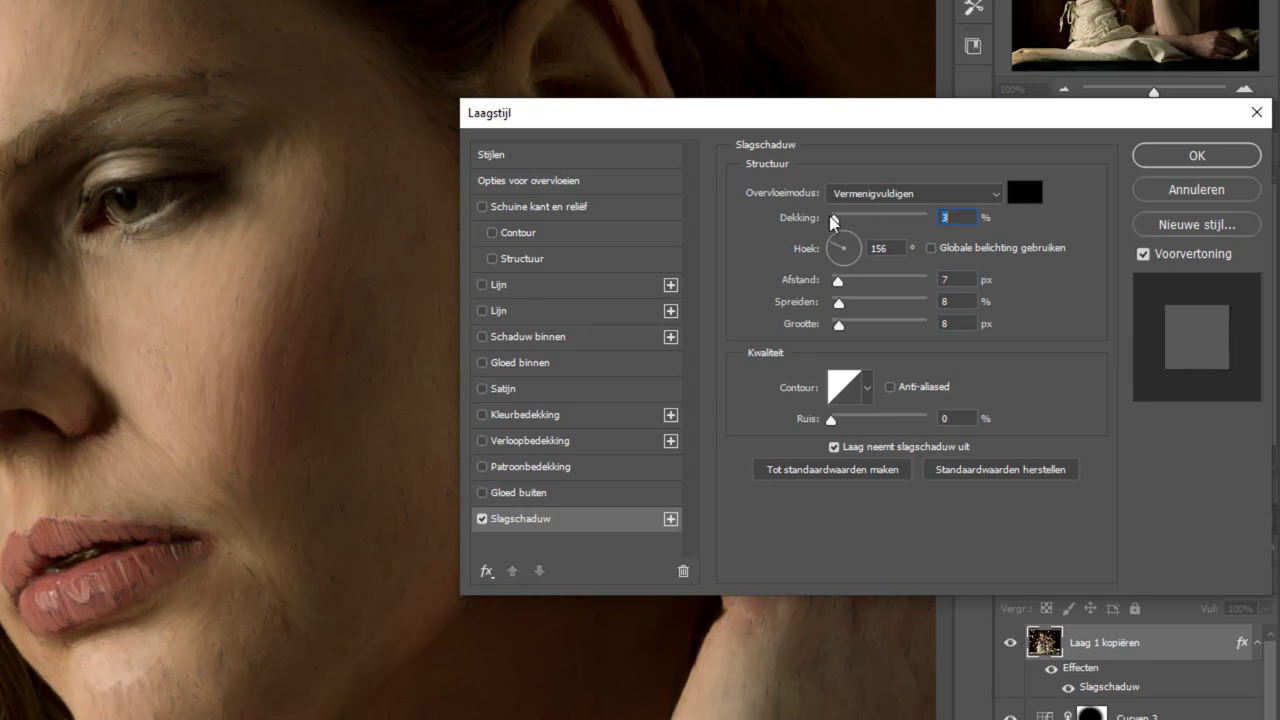
pyautogui.click(1214, 158)
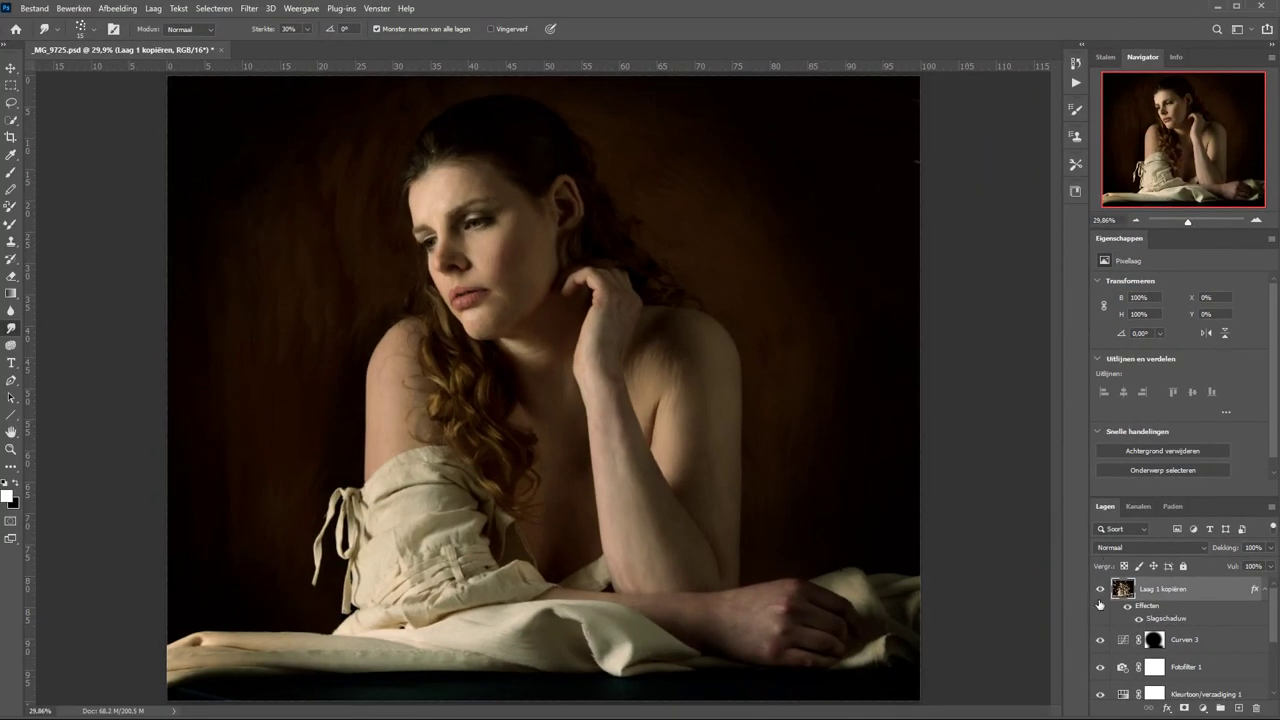
pyautogui.hotkey('ctrl', '1')
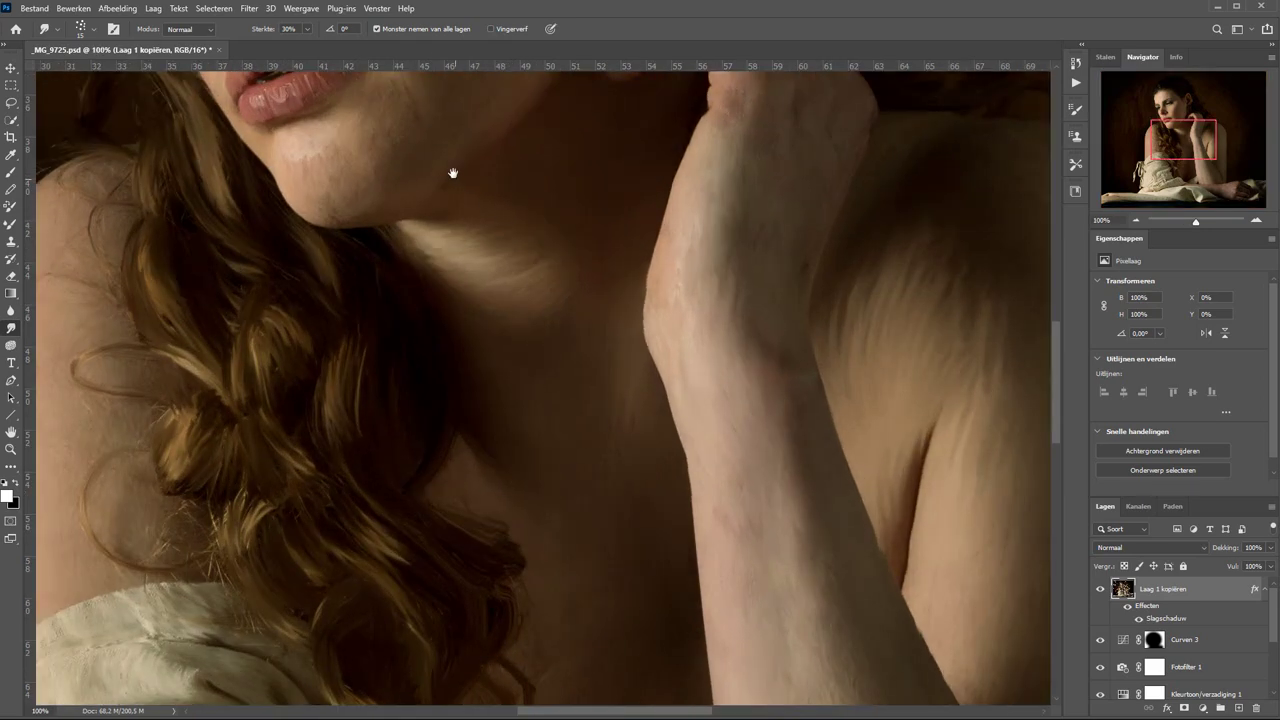
pyautogui.moveTo(453, 173)
pyautogui.mouseDown()
pyautogui.moveTo(534, 477)
pyautogui.moveTo(571, 503)
pyautogui.moveTo(769, 563)
pyautogui.mouseUp()
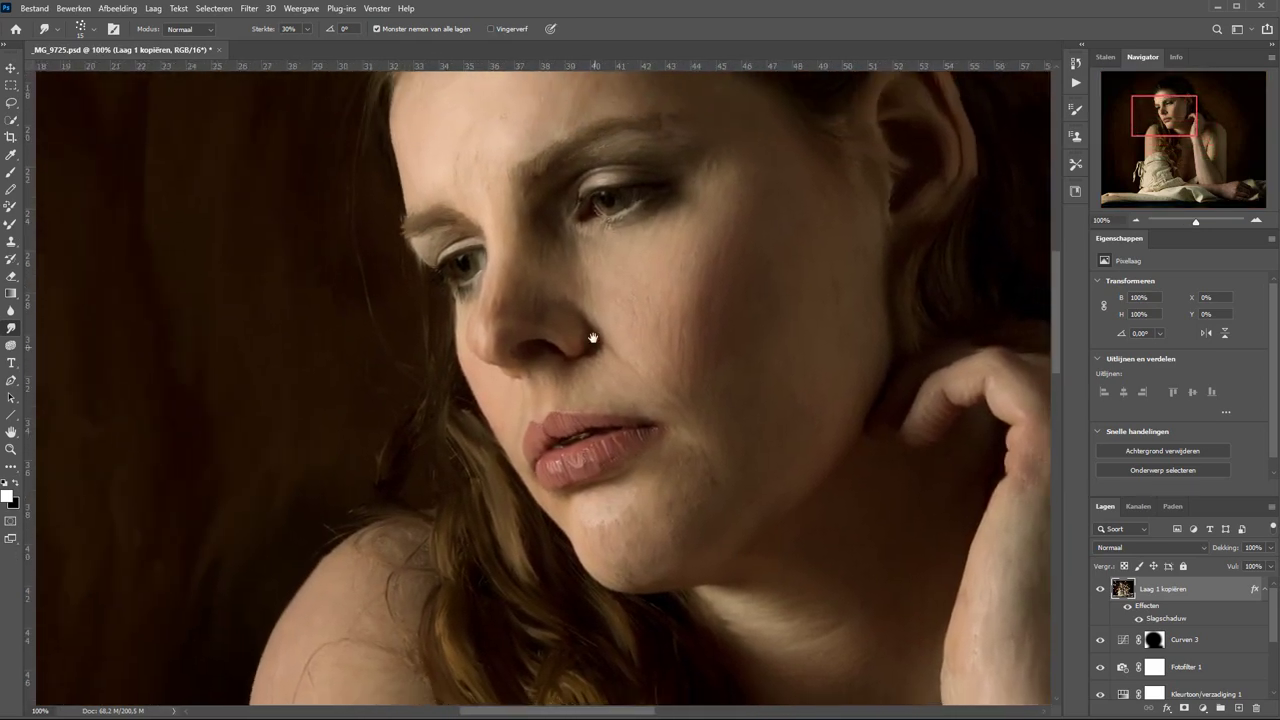
pyautogui.moveTo(593, 338); pyautogui.dragTo(610, 423)
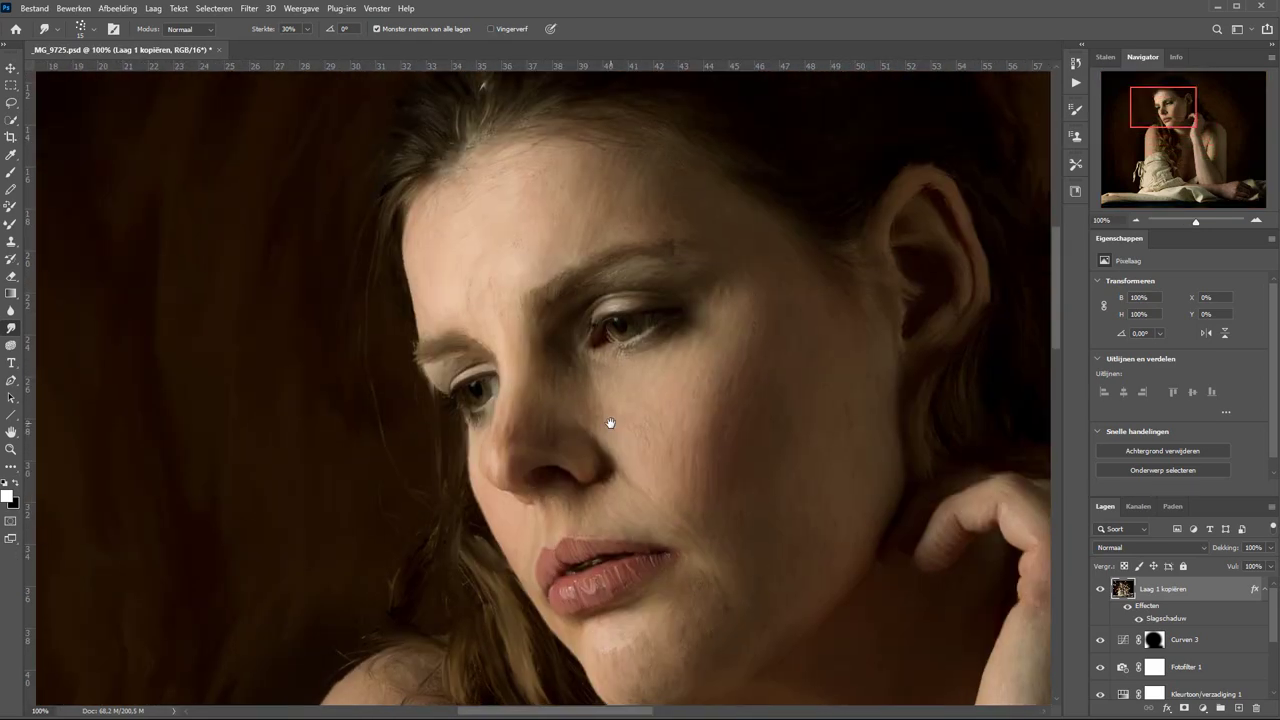